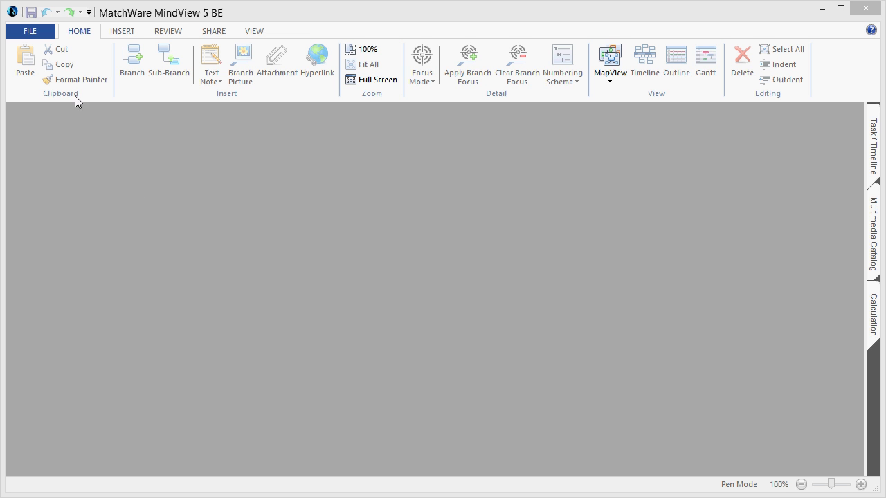
- Create a new document in the Mind Map view and name its root "Product Launch"
{"action": "left_click", "coordinate": [30, 31]}
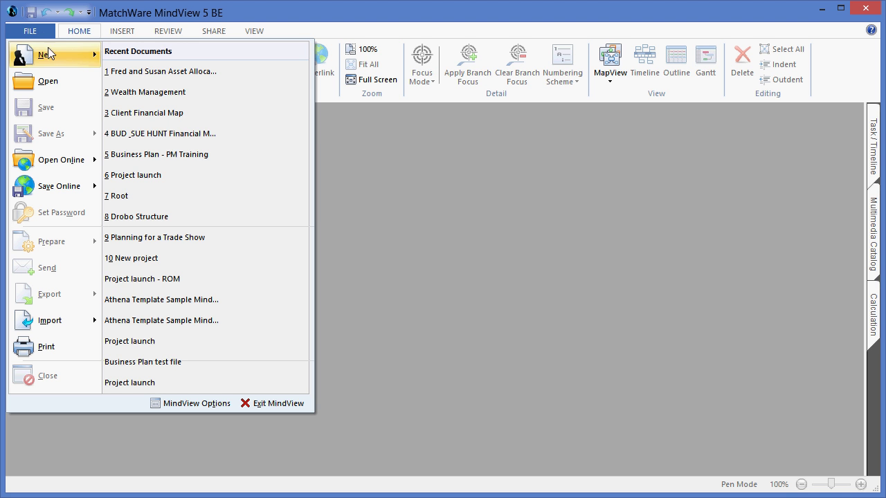
{"action": "mouse_move", "coordinate": [51, 58]}
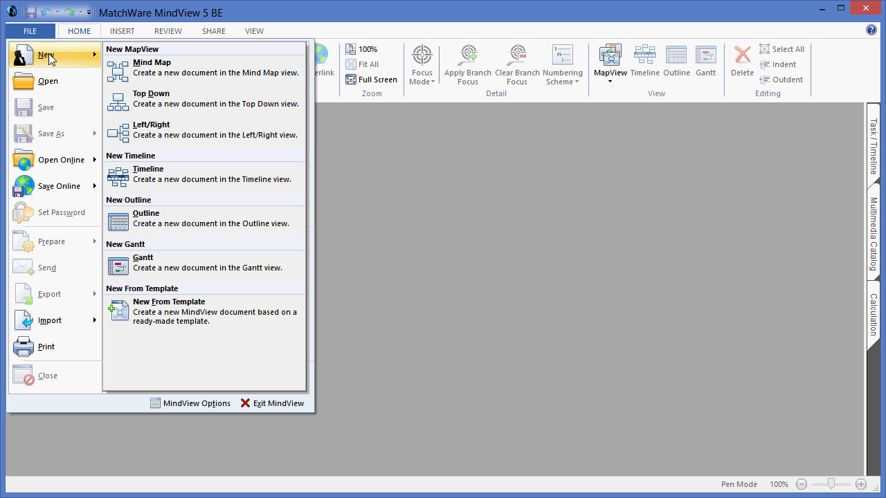
{"action": "left_click", "coordinate": [160, 64]}
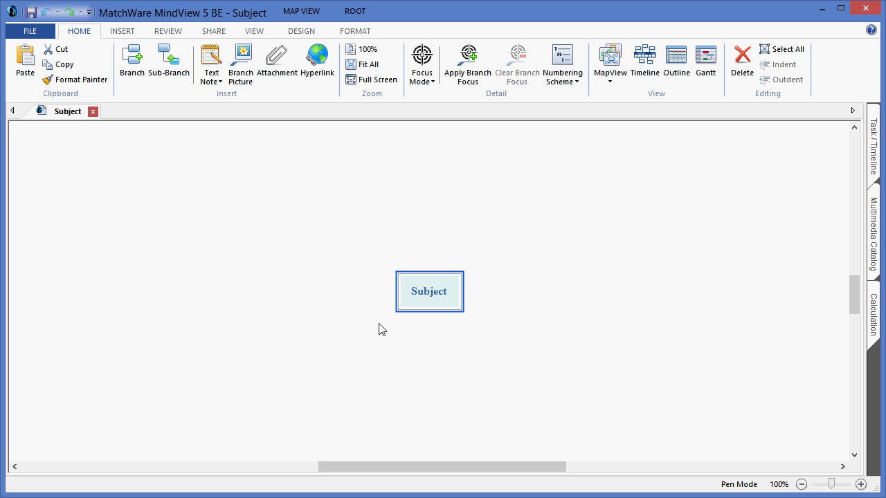
{"action": "type", "text": "Produ"}
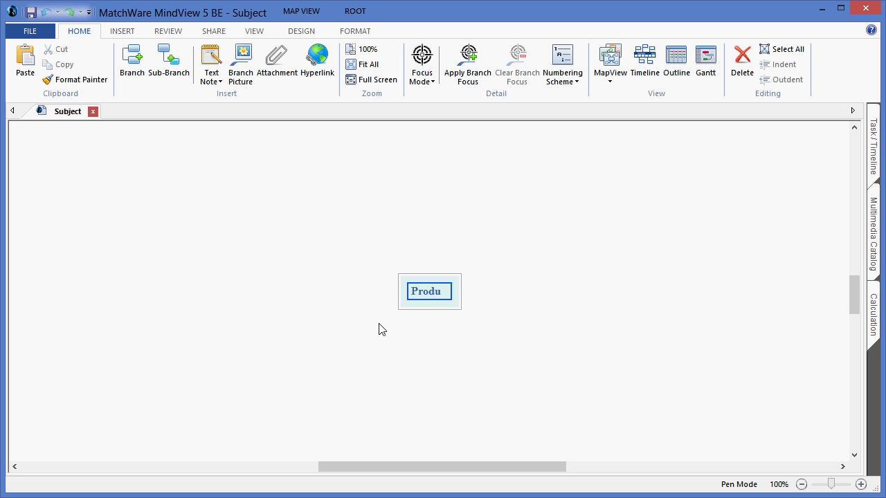
{"action": "type", "text": "ct Launch"}
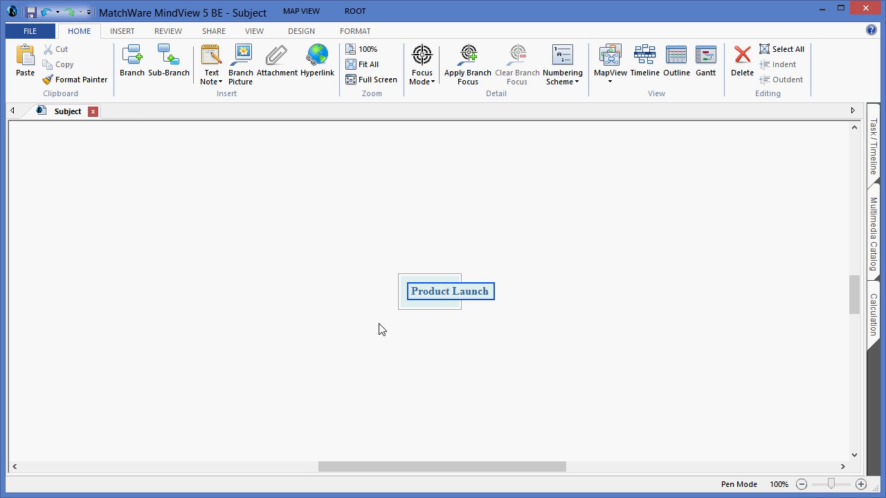
{"action": "key", "text": "Return"}
- Add a first branch named "Planning" to the Product Launch root
{"action": "left_click", "coordinate": [425, 297]}
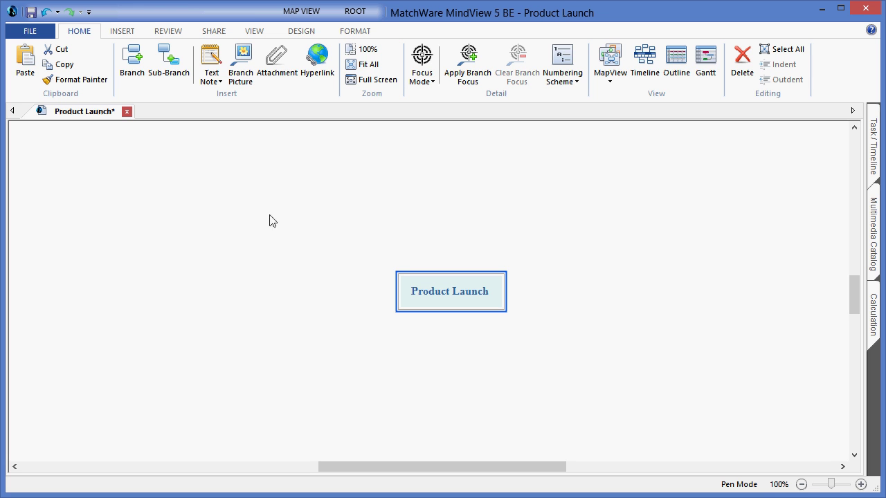
{"action": "left_click", "coordinate": [133, 73]}
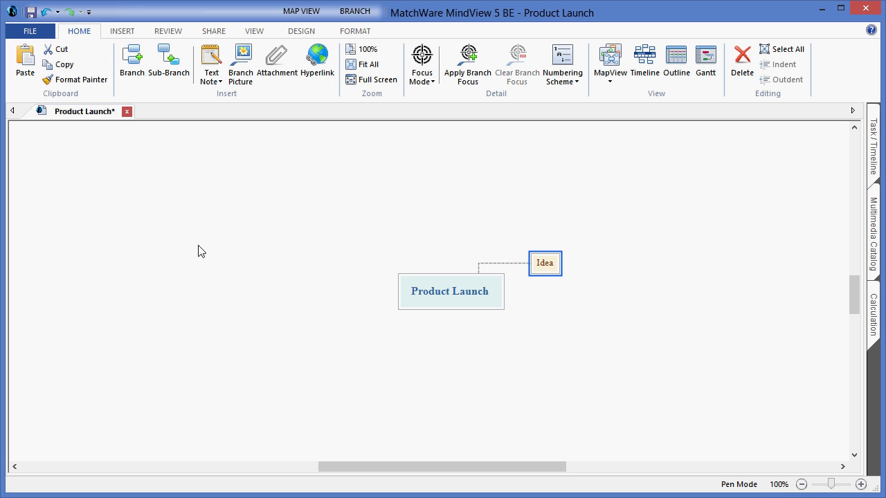
{"action": "type", "text": "Planning"}
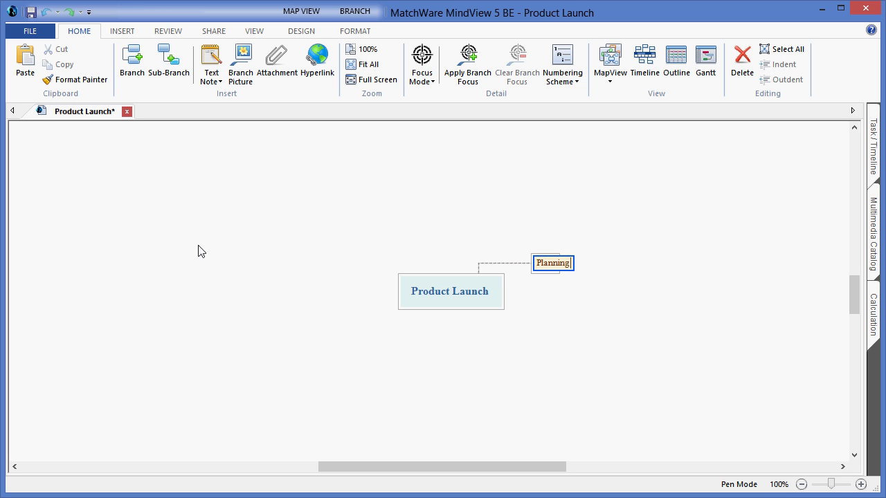
{"action": "key", "text": "Return"}
{"action": "left_click", "coordinate": [199, 252]}
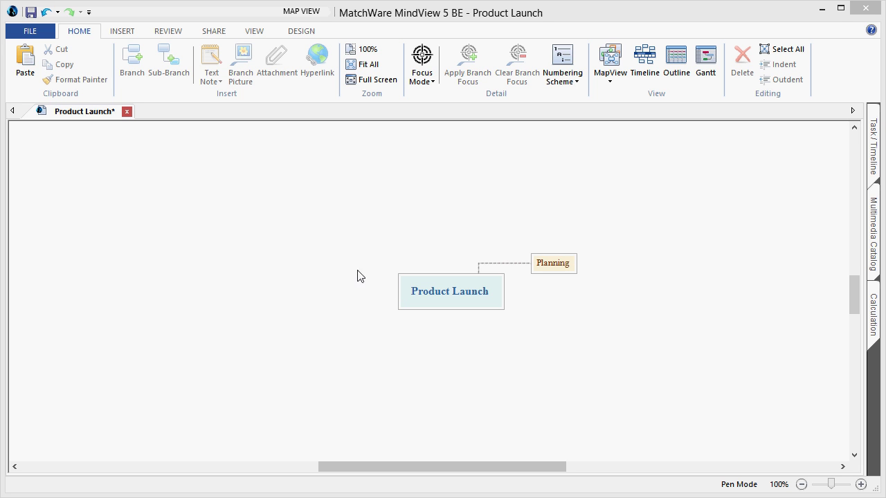
{"action": "left_click", "coordinate": [235, 233]}
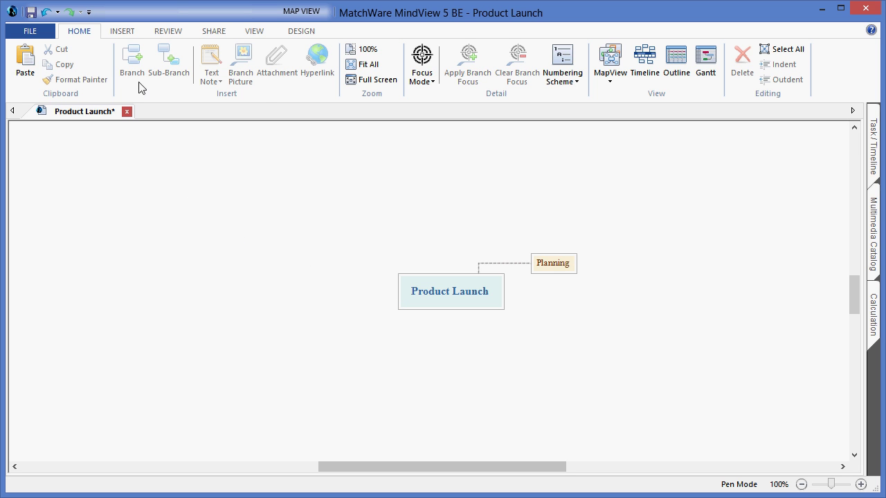
- Add a branch named "Product" at the same level as the Planning branch
{"action": "left_click", "coordinate": [539, 269]}
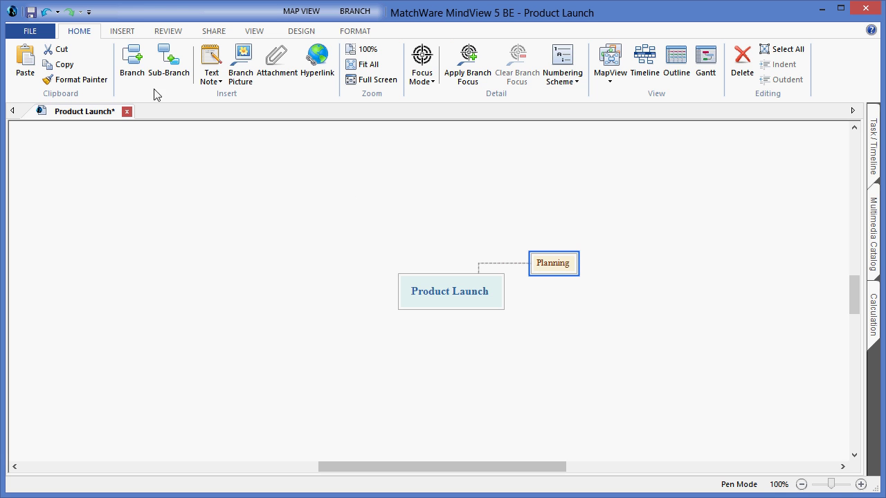
{"action": "left_click", "coordinate": [133, 79]}
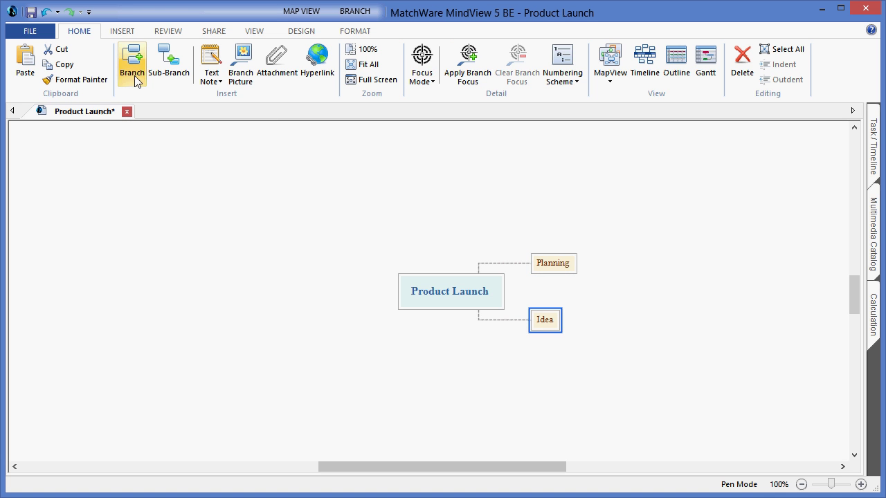
{"action": "type", "text": "Product"}
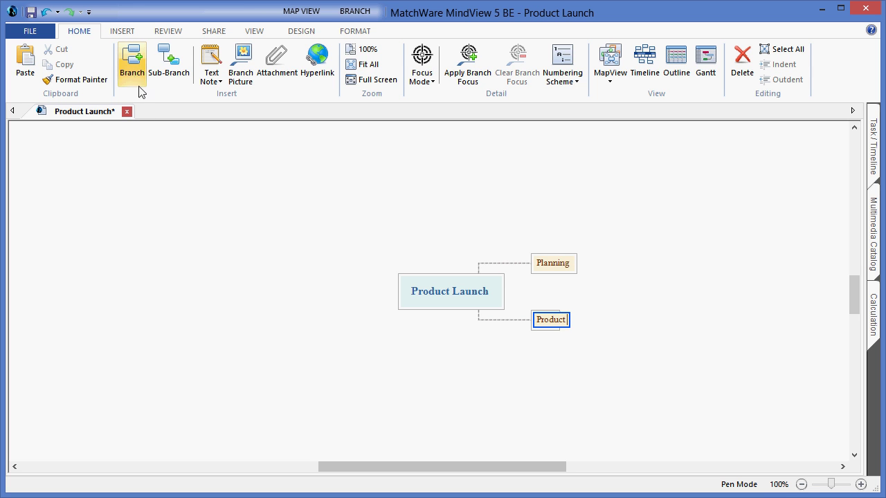
{"action": "key", "text": "Return"}
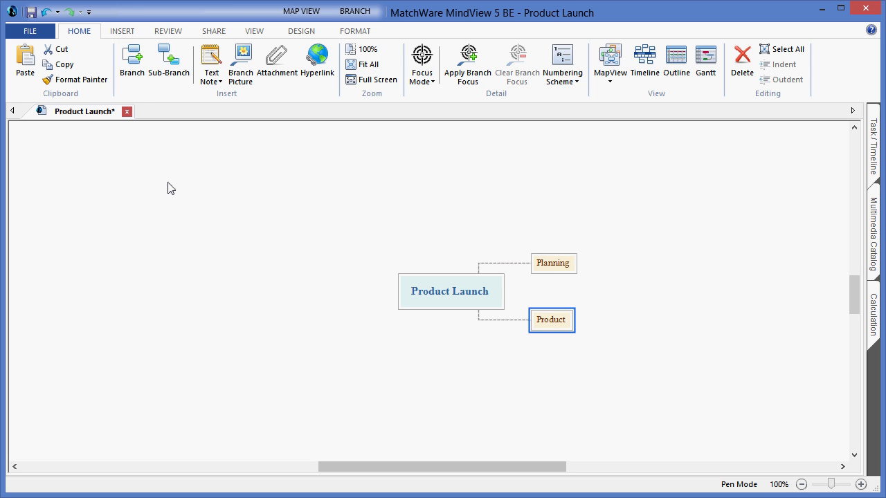
- Add two more main branches named "Marketing" and "Sales" following the Product branch
{"action": "key", "text": "Return"}
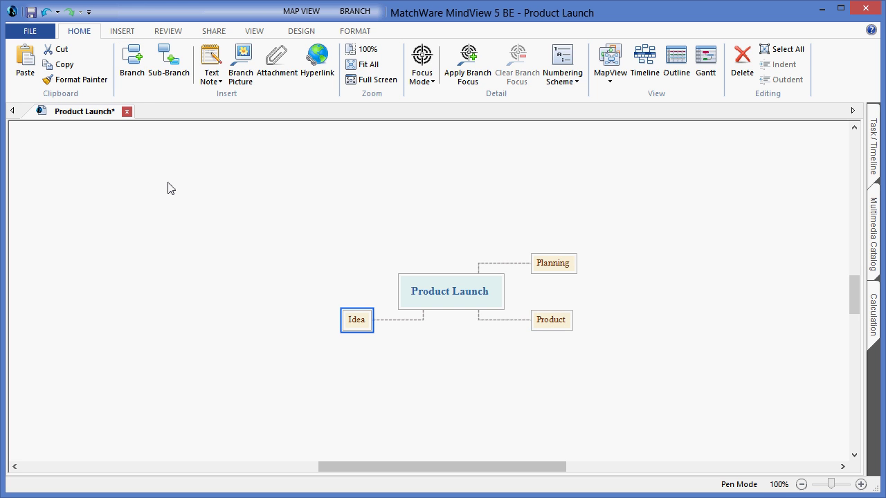
{"action": "type", "text": "Marketing"}
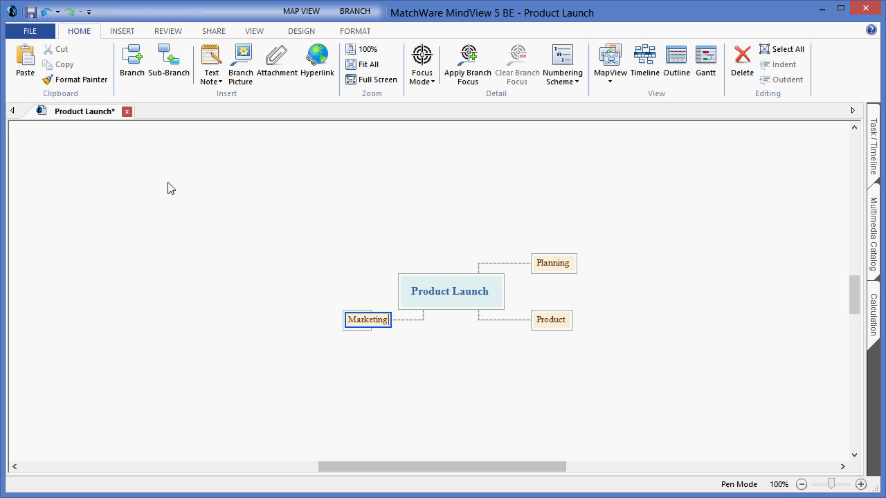
{"action": "key", "text": "Return"}
{"action": "key", "text": "Return"}
{"action": "type", "text": "Sales"}
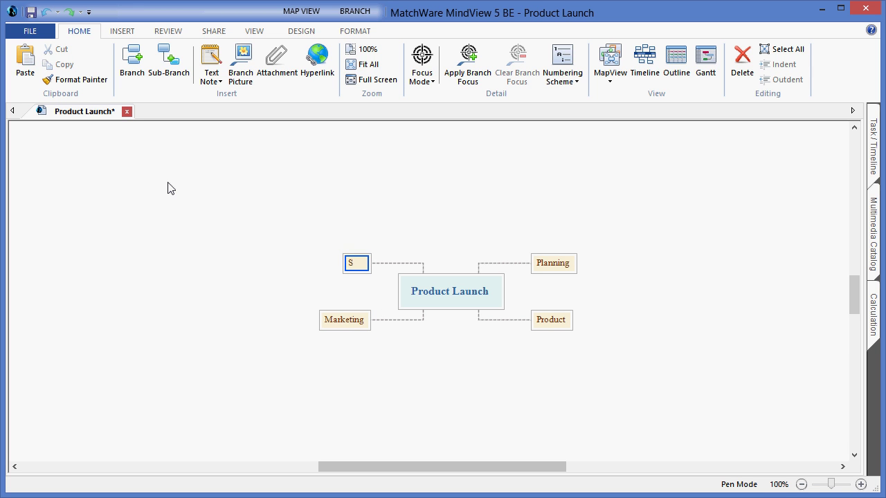
{"action": "left_click", "coordinate": [185, 238]}
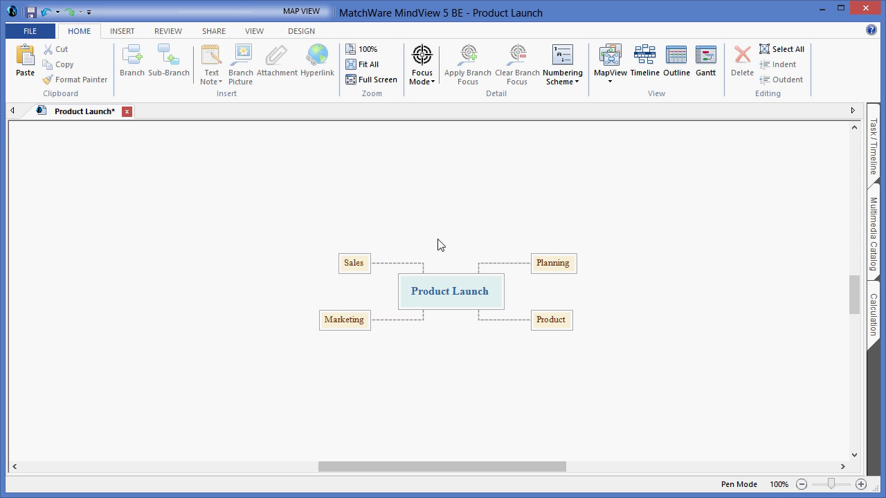
- Add a sub-branch named "Setup team" under the Planning branch
{"action": "left_click", "coordinate": [557, 267]}
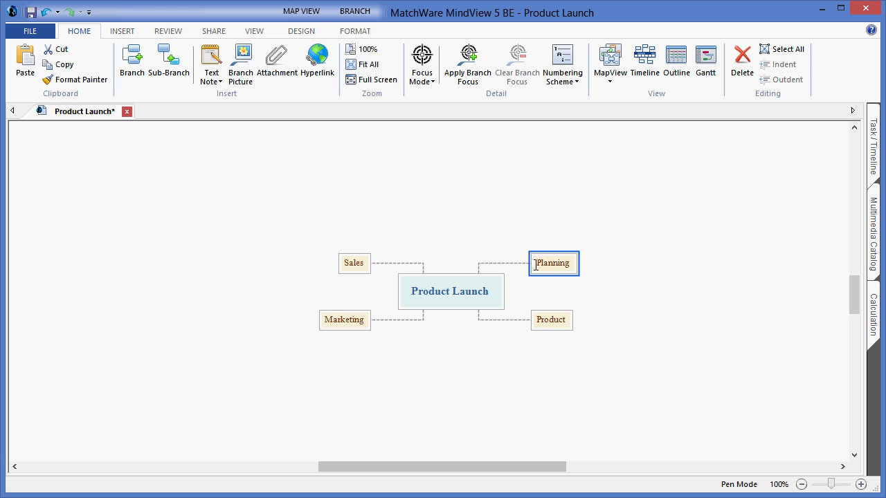
{"action": "left_click", "coordinate": [168, 77]}
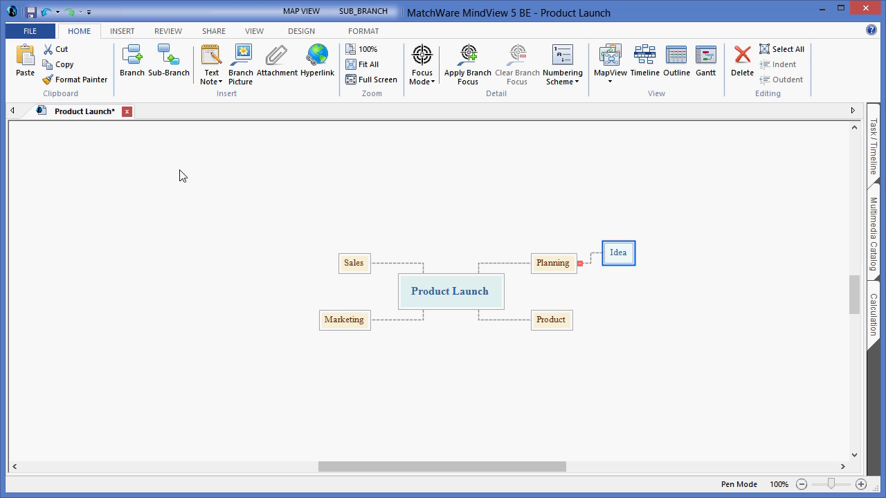
{"action": "type", "text": "Setup"}
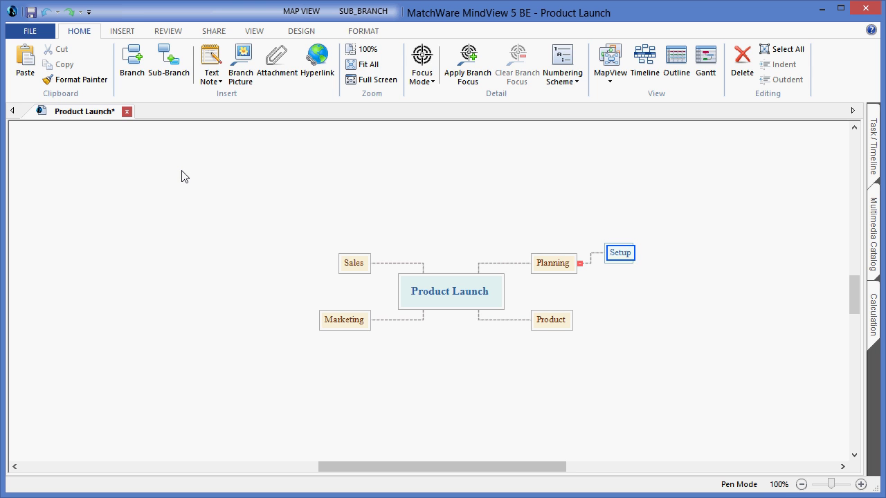
{"action": "type", "text": " team"}
{"action": "key", "text": "Return"}
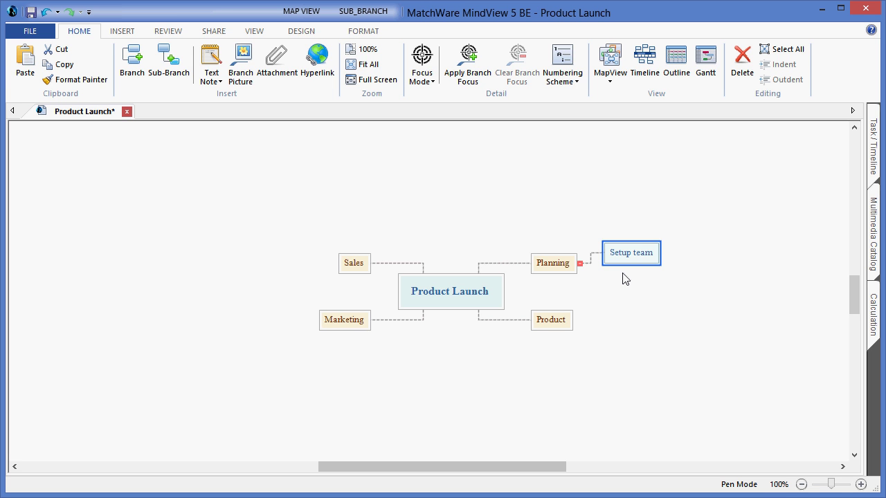
- Add a second Planning sub-branch named "Setup budget" below Setup team
{"action": "key", "text": "Return"}
{"action": "type", "text": "Ide"}
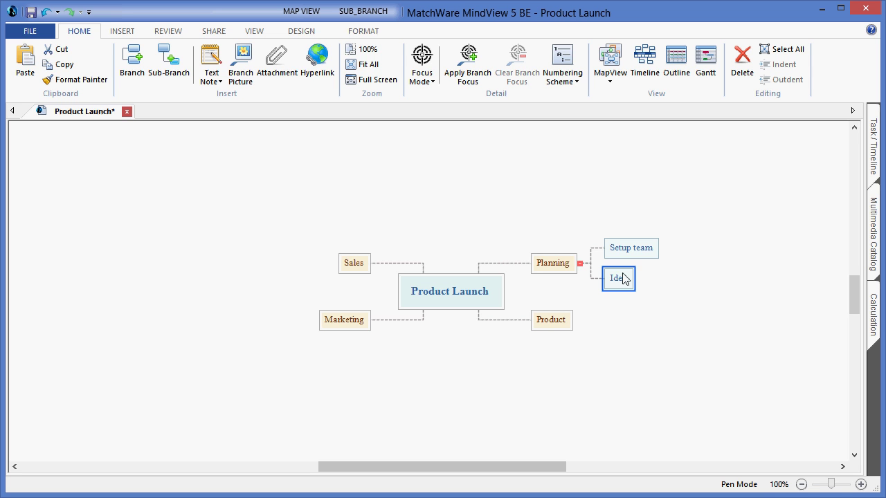
{"action": "type", "text": "Setup bu"}
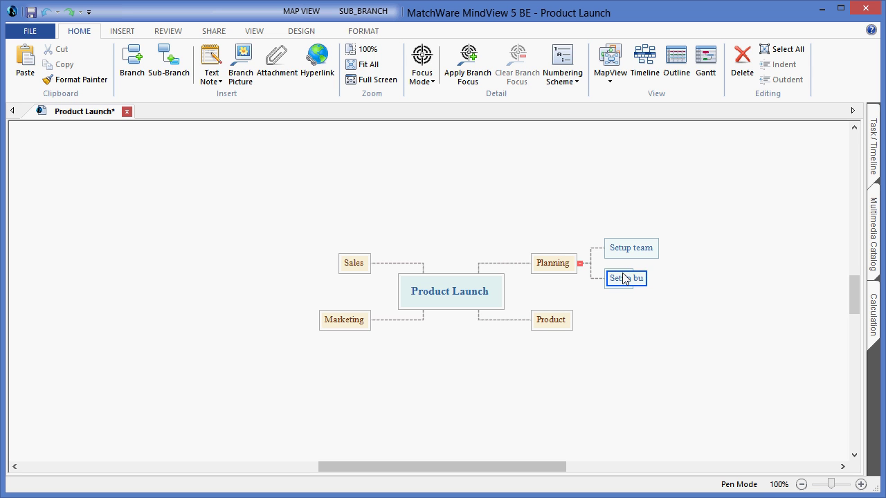
{"action": "type", "text": "dget"}
{"action": "left_click", "coordinate": [657, 346]}
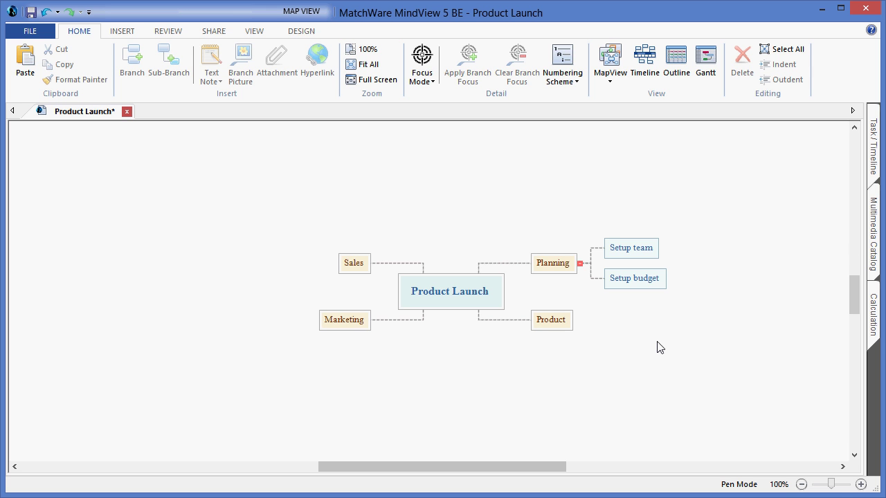
{"action": "left_click", "coordinate": [632, 283]}
{"action": "left_click_drag", "start_coordinate": [612, 315], "coordinate": [568, 319]}
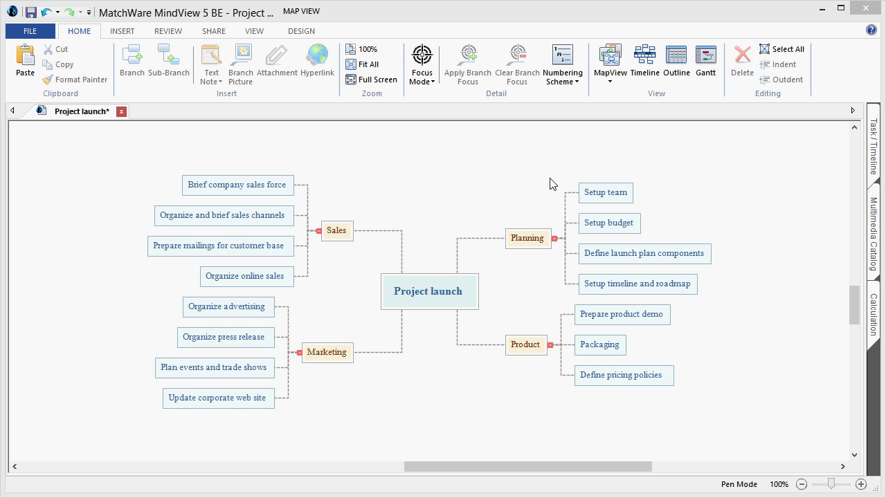
- Switch the Project launch mind map to the Gantt view
{"action": "left_click", "coordinate": [255, 32]}
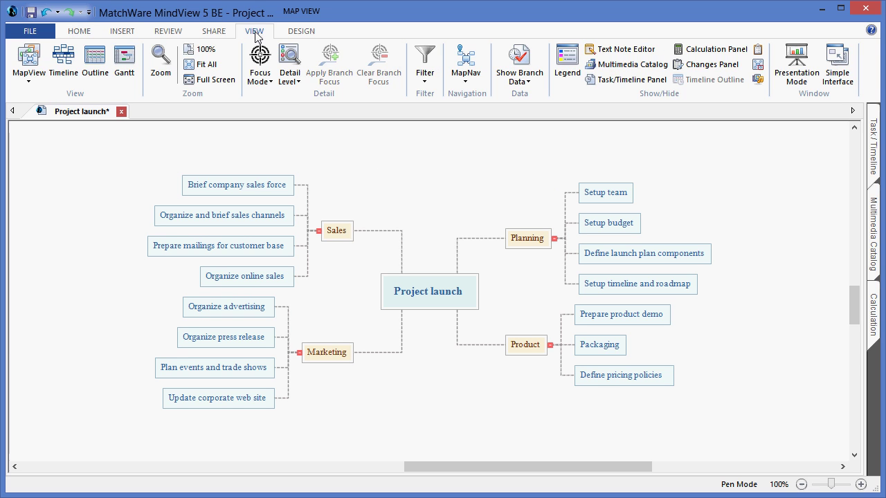
{"action": "left_click", "coordinate": [124, 76]}
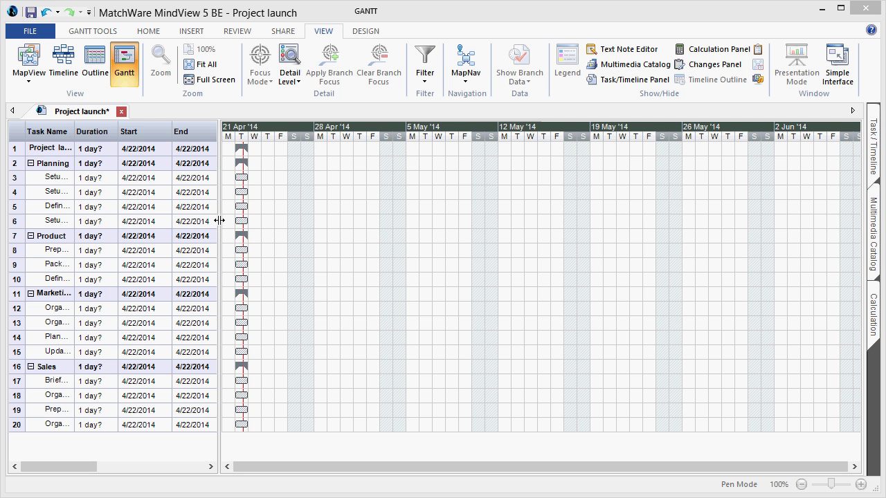
- Widen the Gantt task table to reach the Cost column and fit the Task Name column to its full task names
{"action": "left_click_drag", "start_coordinate": [219, 220], "coordinate": [473, 217]}
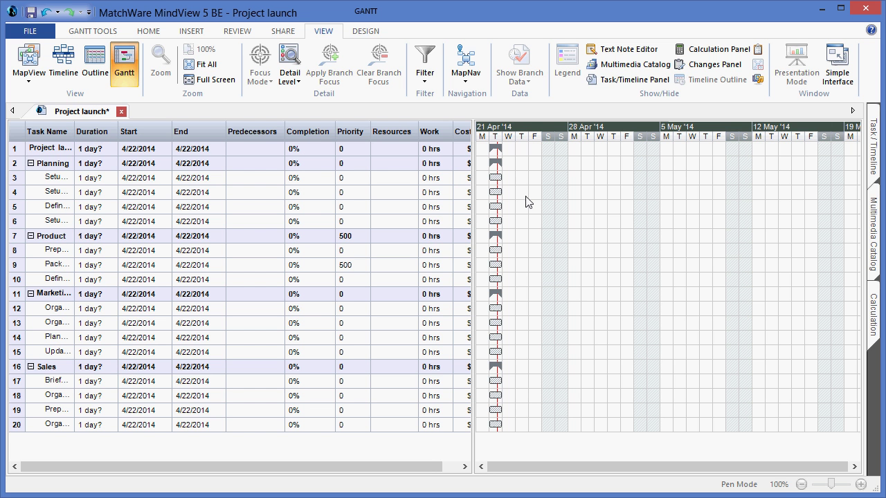
{"action": "mouse_move", "coordinate": [476, 238]}
{"action": "left_mouse_down"}
{"action": "mouse_move", "coordinate": [559, 242]}
{"action": "mouse_move", "coordinate": [476, 249]}
{"action": "left_mouse_up"}
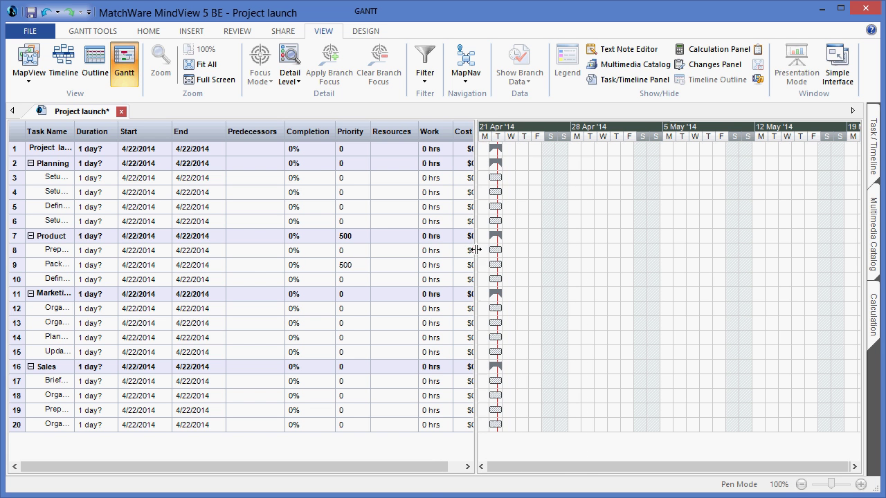
{"action": "double_click", "coordinate": [74, 132]}
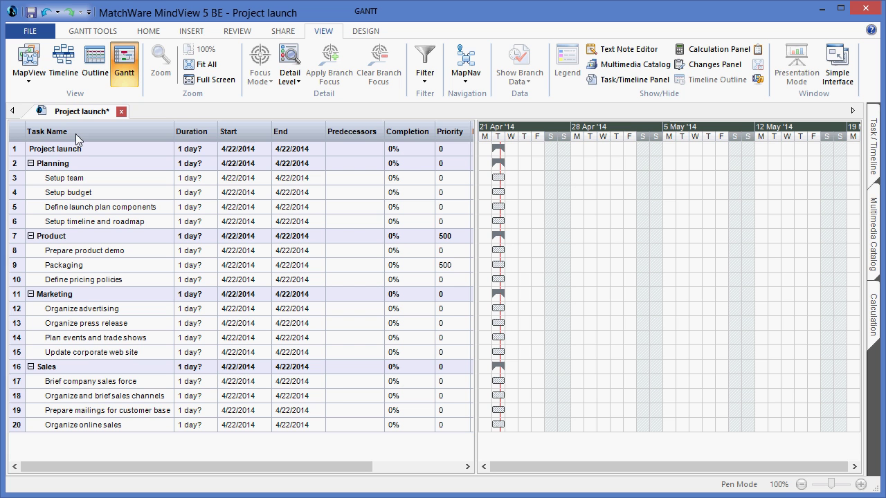
- Examine the start date calendar of the Setup team task without choosing another date
{"action": "left_click", "coordinate": [267, 178]}
{"action": "left_click", "coordinate": [265, 178]}
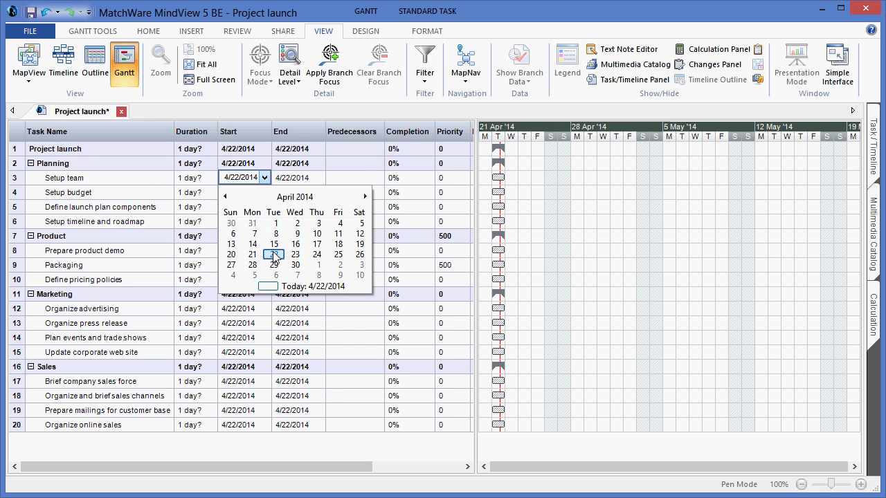
{"action": "left_click", "coordinate": [283, 183]}
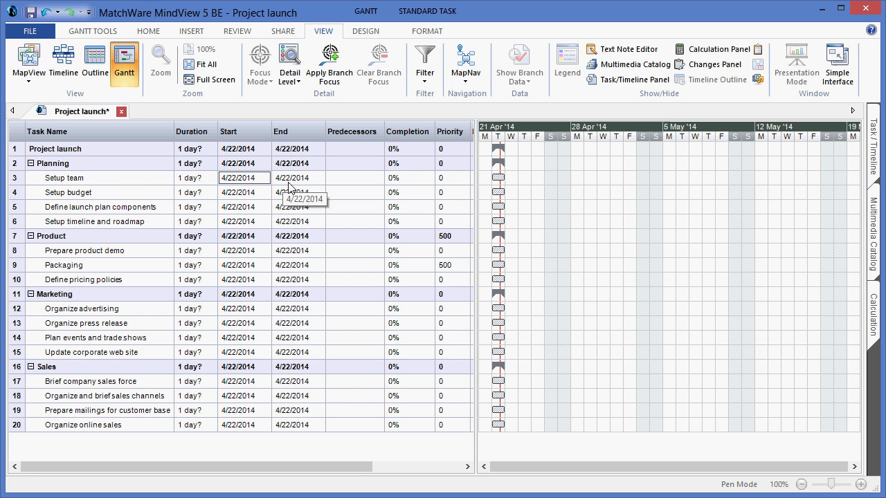
- Set the duration of the Setup team task to 3 days
{"action": "left_click", "coordinate": [210, 181]}
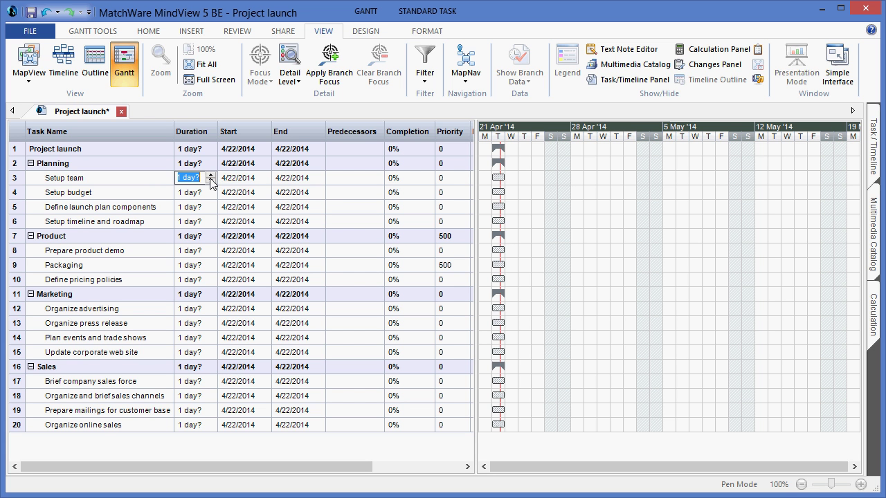
{"action": "left_click", "coordinate": [211, 175]}
{"action": "left_click", "coordinate": [336, 196]}
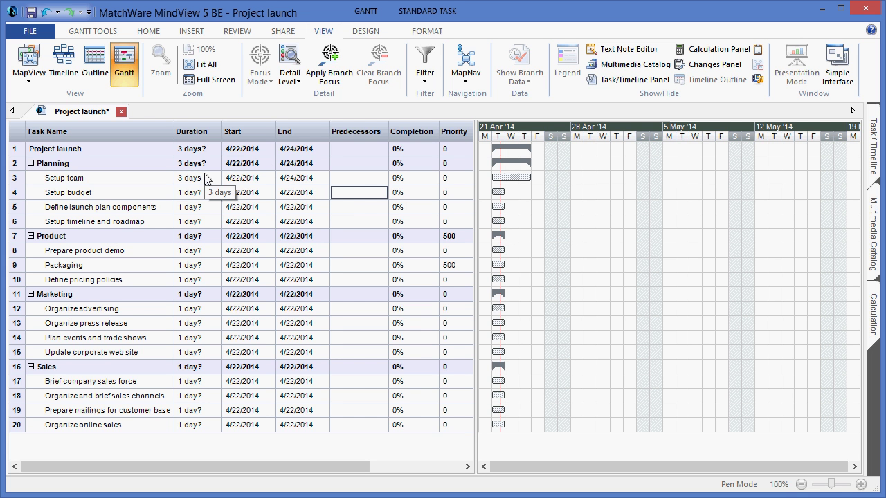
- Widen the task table to reach the Cost column and assign a person as the resource for the Setup team task
{"action": "left_click_drag", "start_coordinate": [476, 208], "coordinate": [596, 209]}
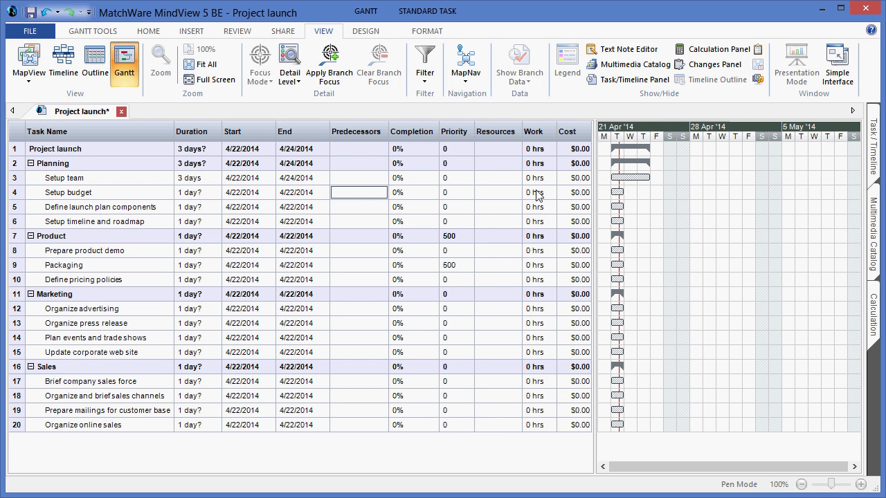
{"action": "left_click", "coordinate": [486, 180]}
{"action": "type", "text": "Adam"}
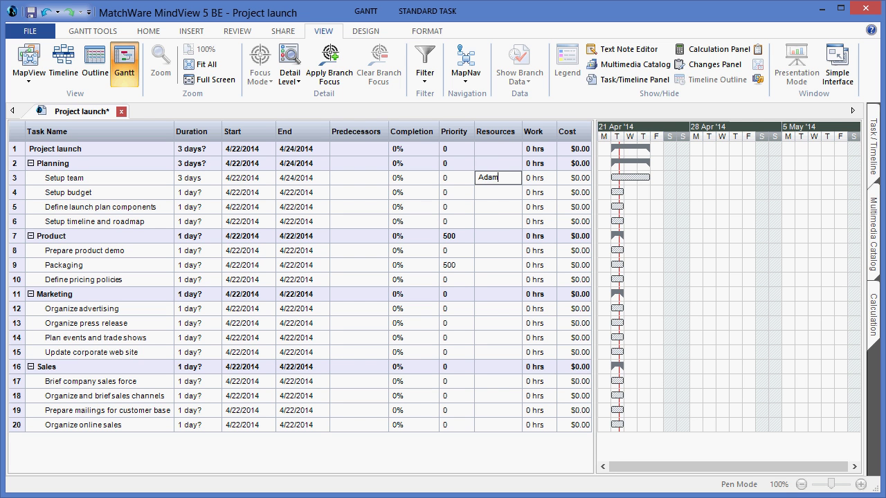
{"action": "left_click", "coordinate": [489, 197]}
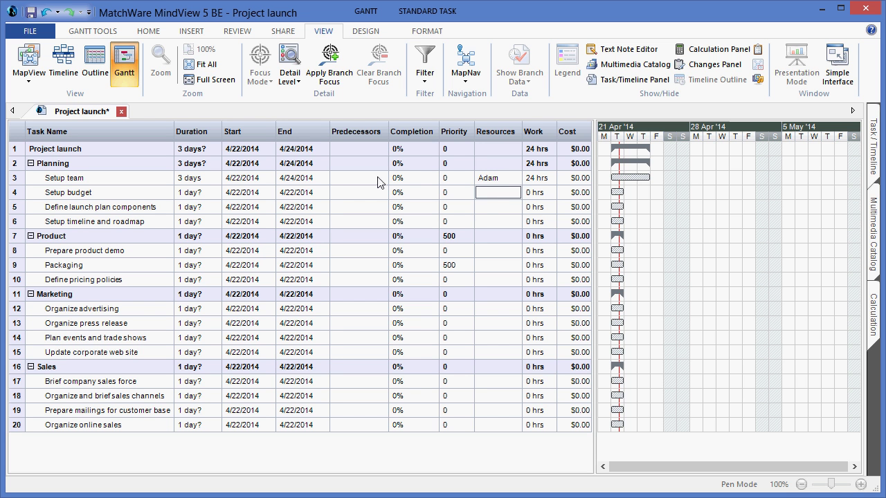
- Link Setup team to Setup budget as its predecessor in the chart, and reschedule Setup team to 4 days starting 4/24/2014
{"action": "left_click", "coordinate": [641, 185]}
{"action": "left_click_drag", "start_coordinate": [641, 185], "coordinate": [617, 194]}
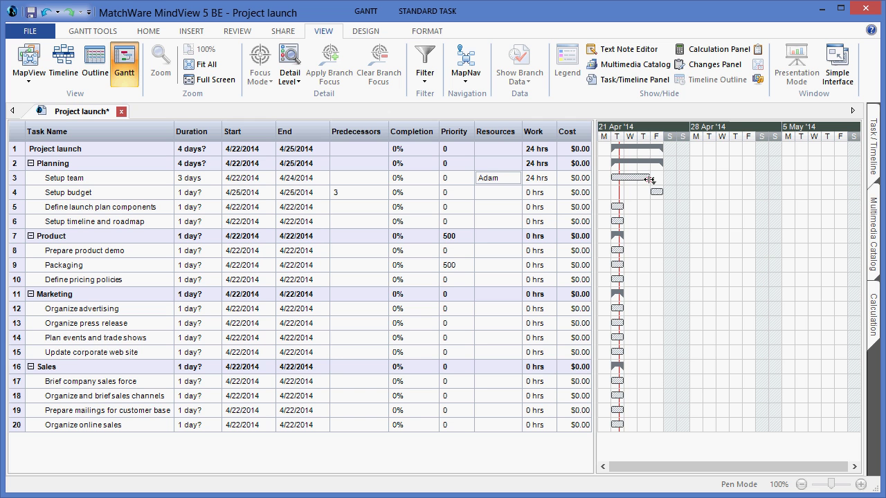
{"action": "mouse_move", "coordinate": [649, 180]}
{"action": "left_mouse_down"}
{"action": "mouse_move", "coordinate": [718, 183]}
{"action": "mouse_move", "coordinate": [635, 185]}
{"action": "mouse_move", "coordinate": [666, 185]}
{"action": "left_mouse_up"}
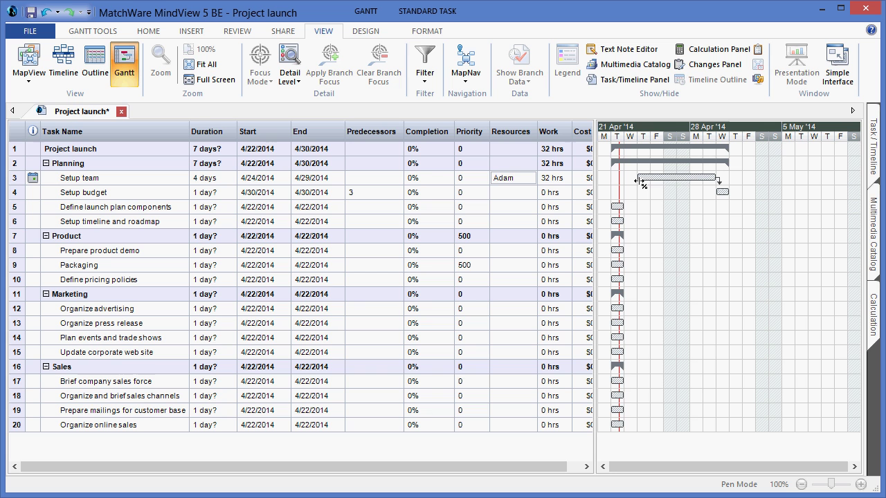
- Set the Setup team task's completion to 35% on its chart bar, and raise it to 50% in the table
{"action": "left_click_drag", "start_coordinate": [638, 181], "coordinate": [666, 185]}
{"action": "left_click", "coordinate": [442, 181]}
{"action": "left_click", "coordinate": [442, 181]}
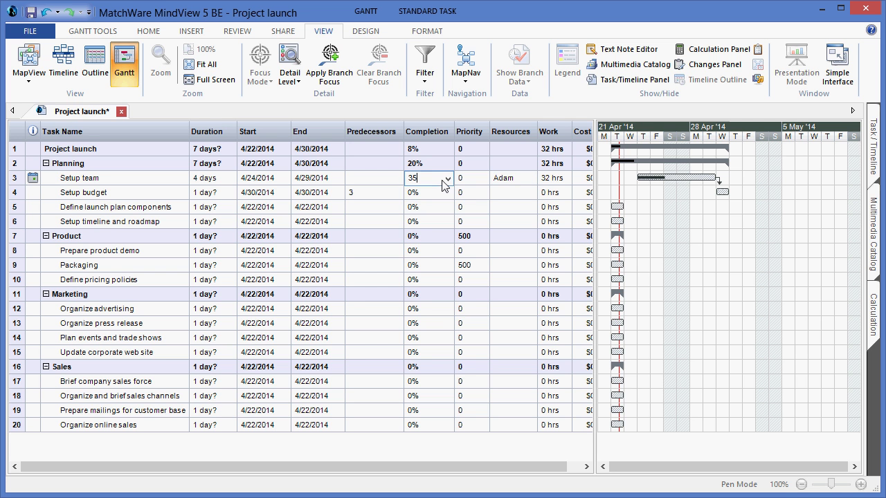
{"action": "left_click", "coordinate": [447, 179]}
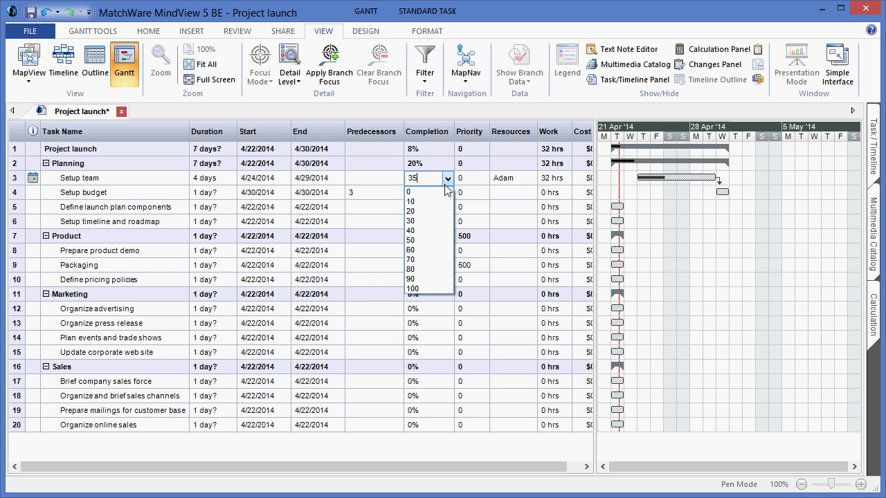
{"action": "left_click", "coordinate": [436, 240]}
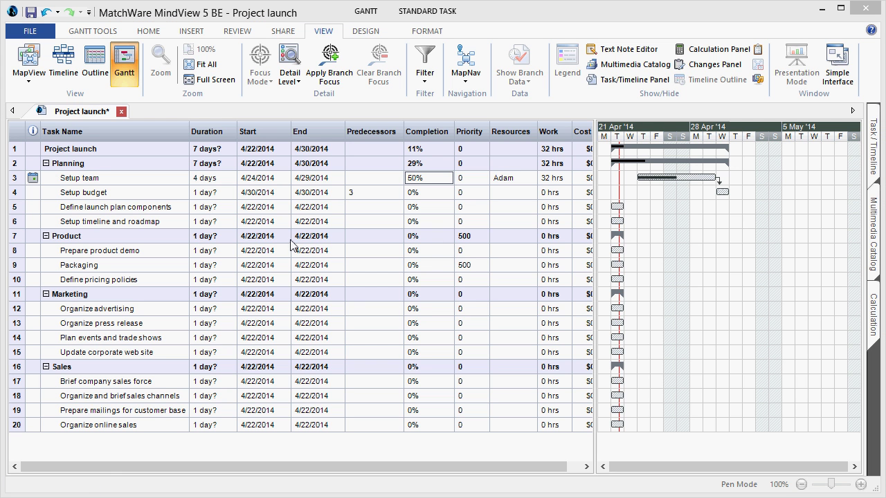
- Examine the Setup team task information, including the available constraint types and task types, without changing them
{"action": "left_click", "coordinate": [114, 181]}
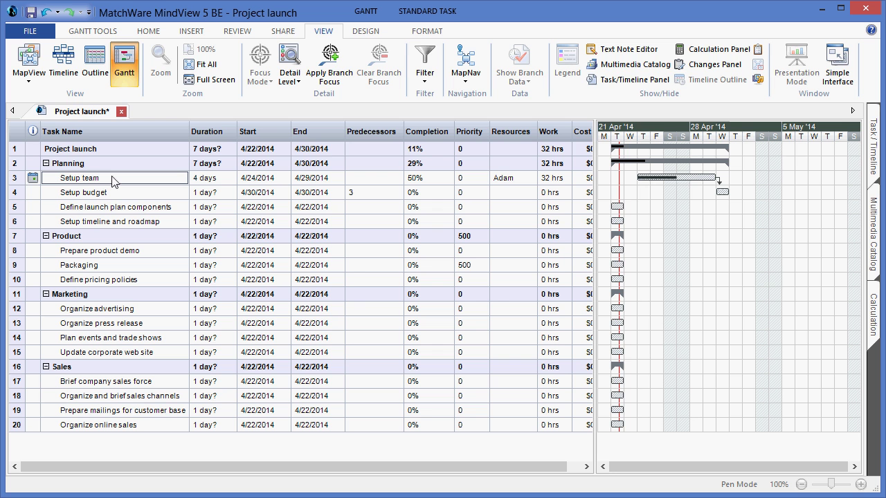
{"action": "left_click", "coordinate": [109, 33]}
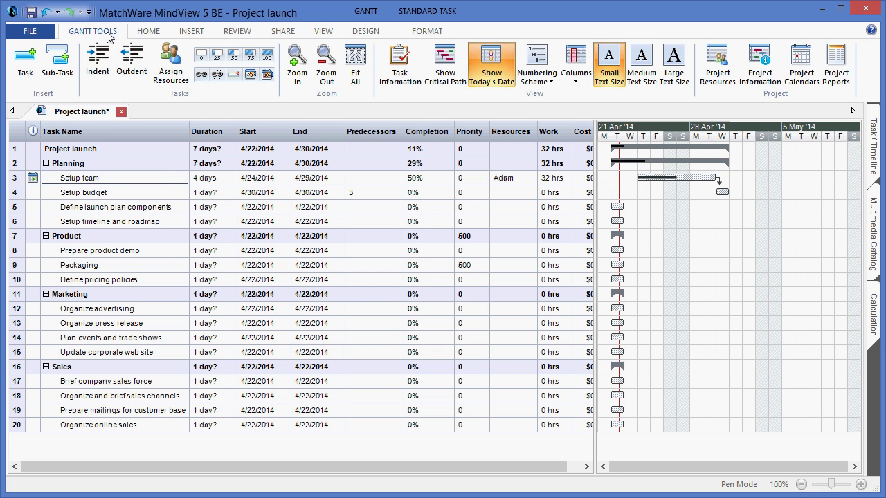
{"action": "left_click", "coordinate": [401, 65]}
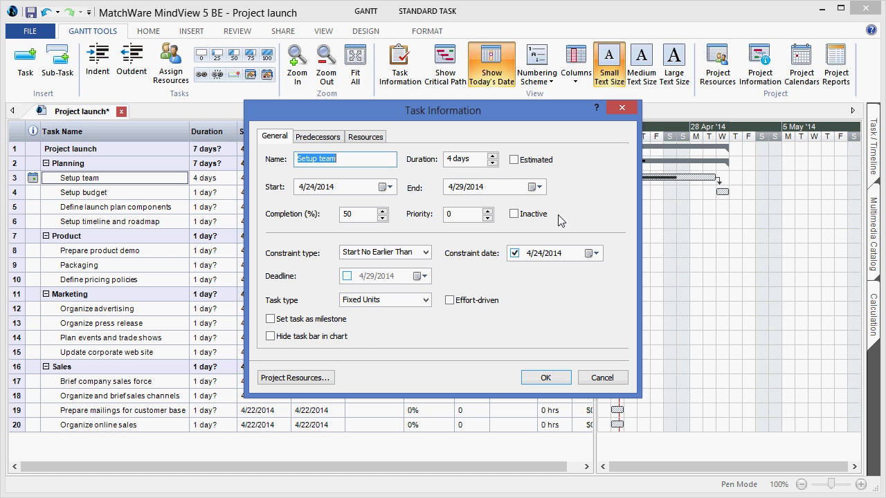
{"action": "left_click", "coordinate": [426, 253]}
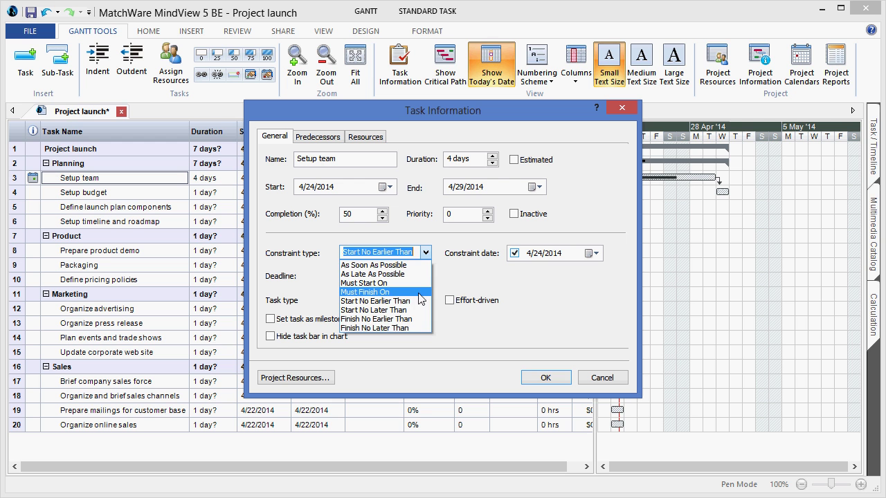
{"action": "left_click", "coordinate": [474, 284]}
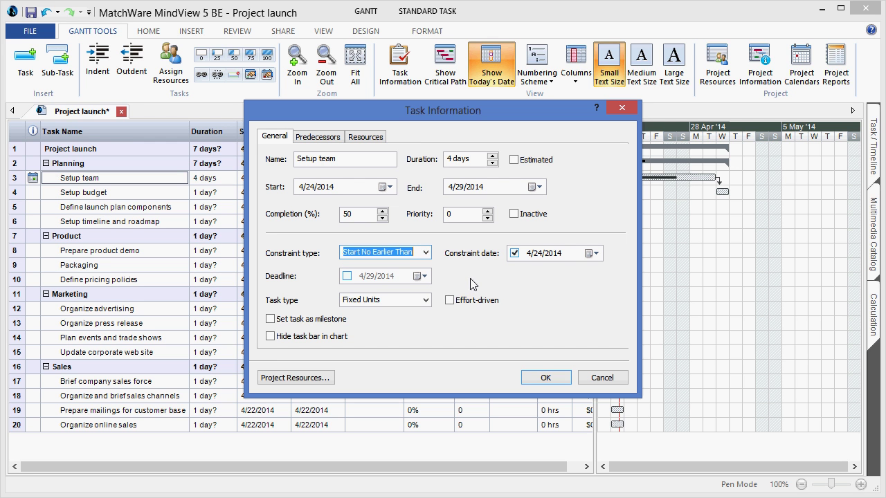
{"action": "left_click", "coordinate": [426, 300]}
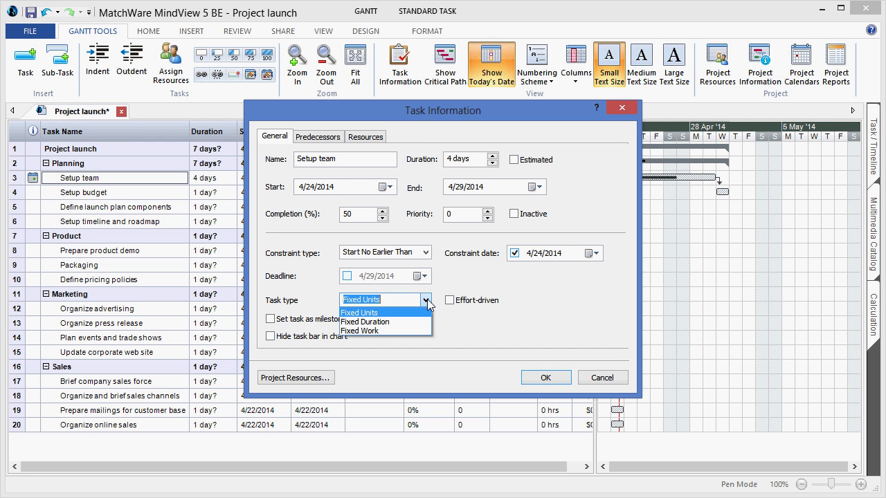
{"action": "left_click", "coordinate": [463, 288]}
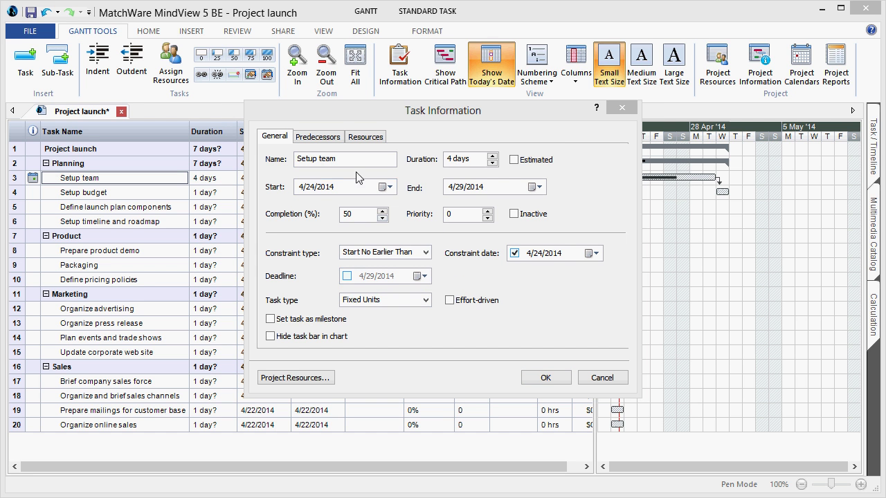
- Try to add Setup budget as a predecessor of Setup team with the Finish to Start (FS) type
{"action": "left_click", "coordinate": [334, 138]}
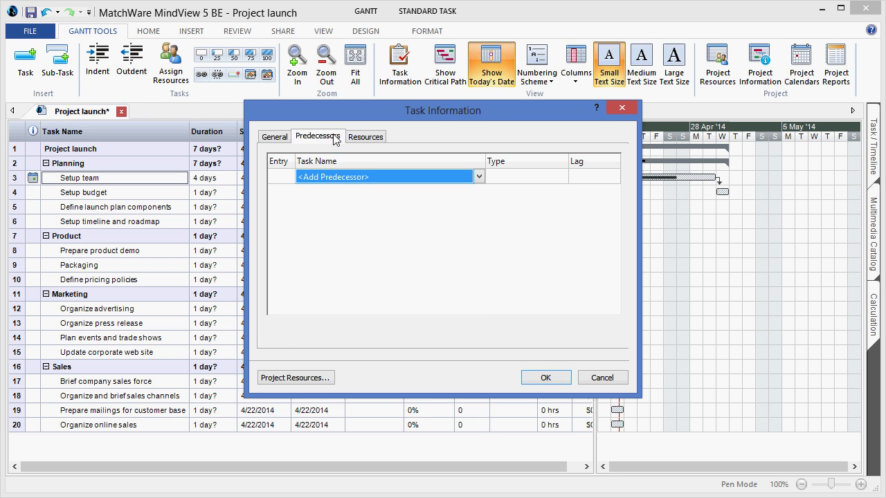
{"action": "left_click", "coordinate": [479, 177]}
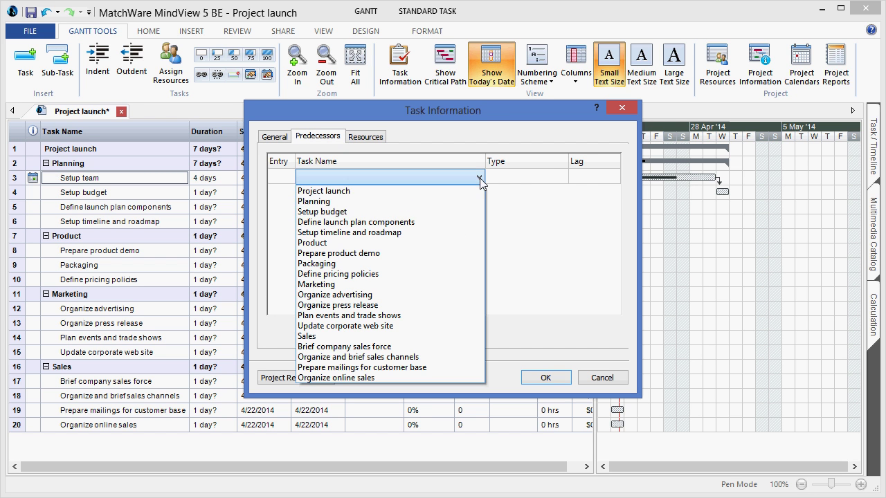
{"action": "left_click", "coordinate": [462, 212]}
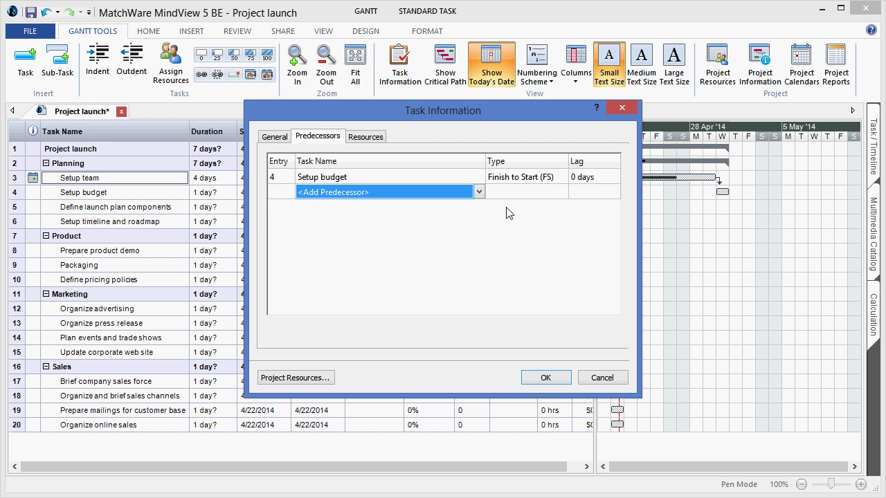
{"action": "left_click", "coordinate": [564, 180]}
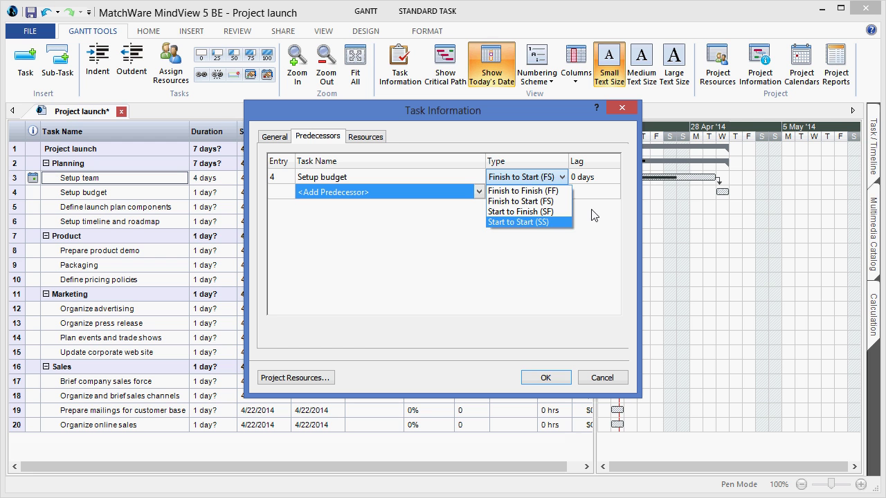
{"action": "left_click", "coordinate": [562, 202]}
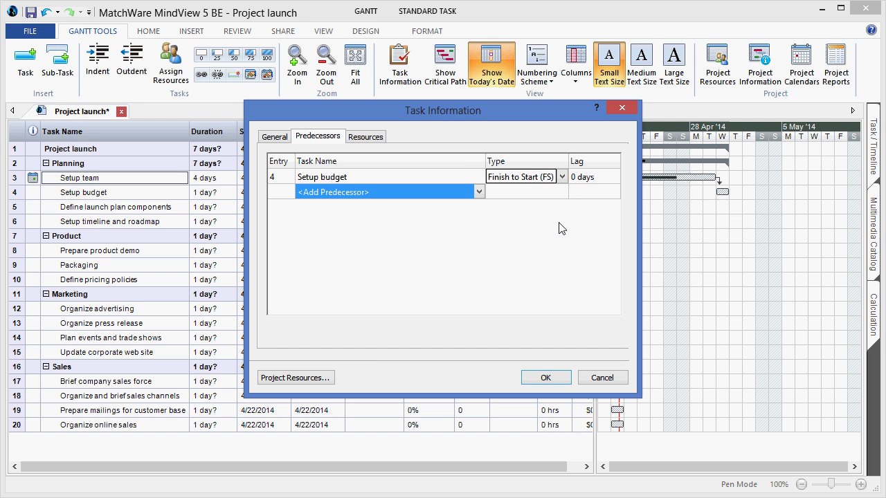
- Add a second person to the project resources and accept the Setup team task information
{"action": "left_click", "coordinate": [365, 140]}
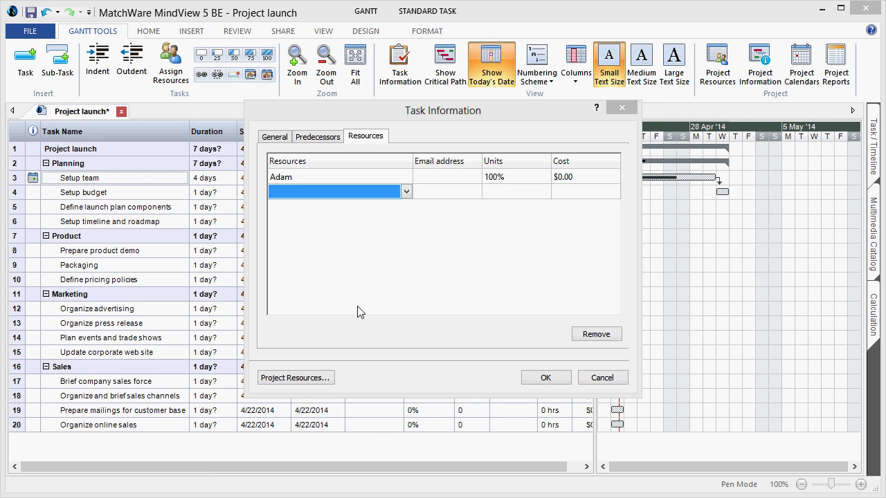
{"action": "left_click", "coordinate": [323, 381]}
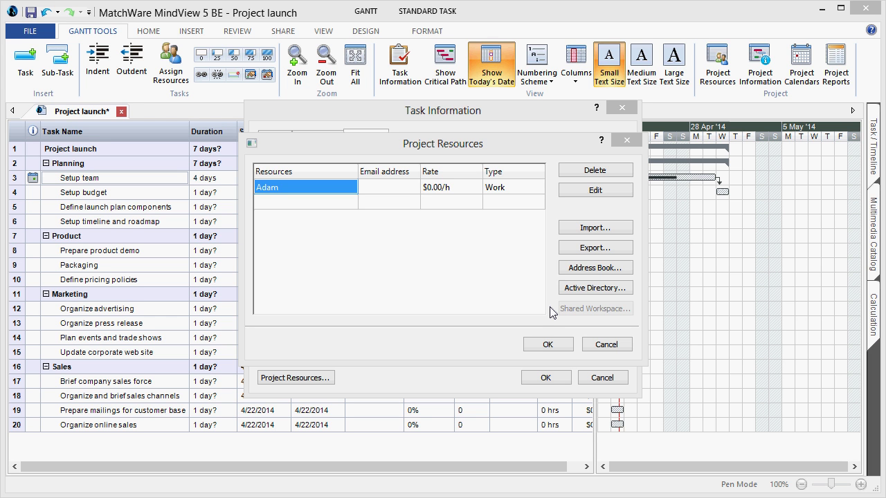
{"action": "left_click", "coordinate": [304, 203]}
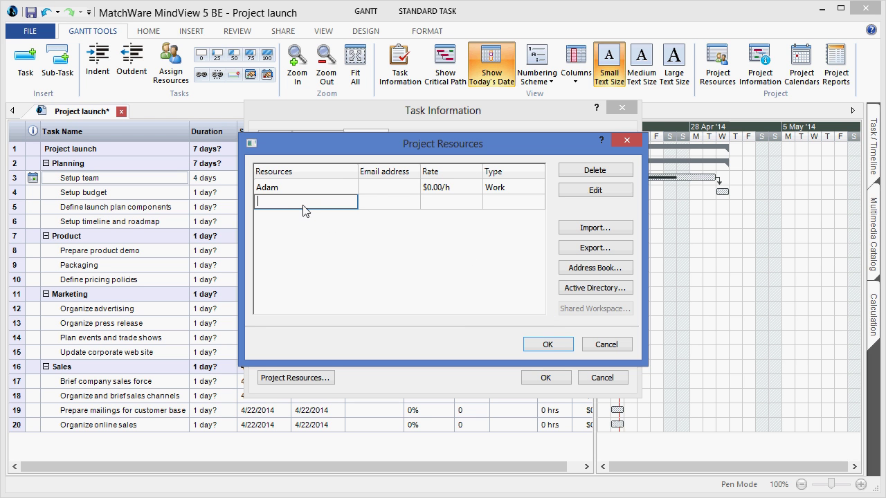
{"action": "type", "text": "Bob"}
{"action": "left_click", "coordinate": [544, 349]}
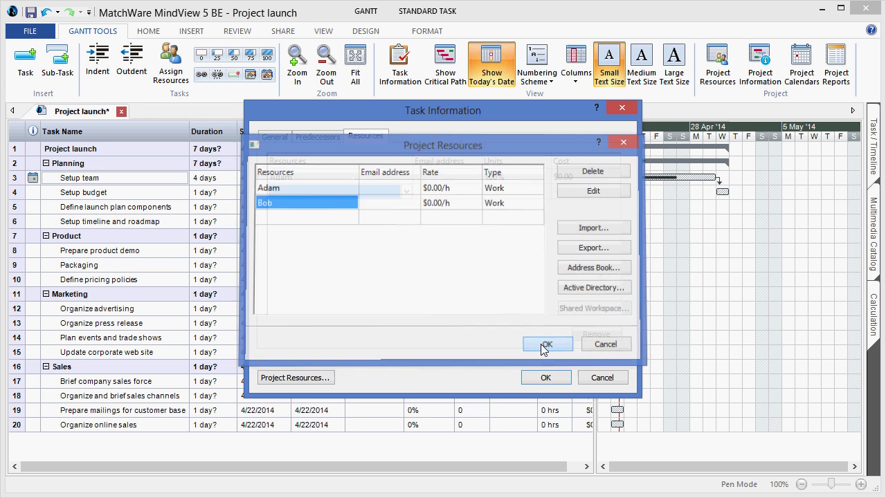
{"action": "left_click", "coordinate": [544, 378]}
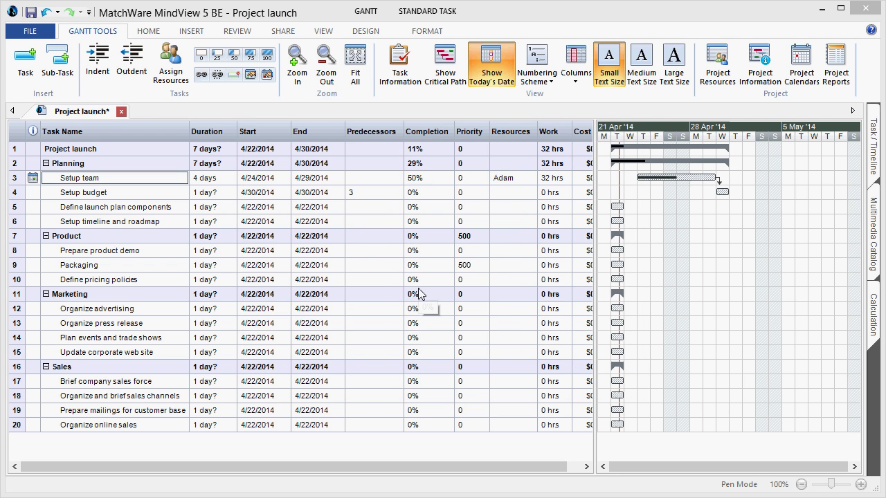
- Assign the newly added second resource to the Setup budget task
{"action": "left_click", "coordinate": [533, 197]}
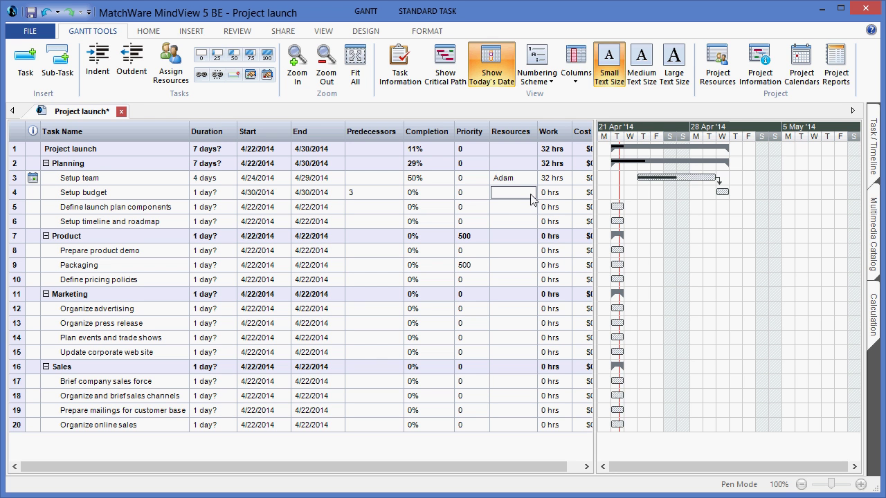
{"action": "left_click", "coordinate": [533, 197]}
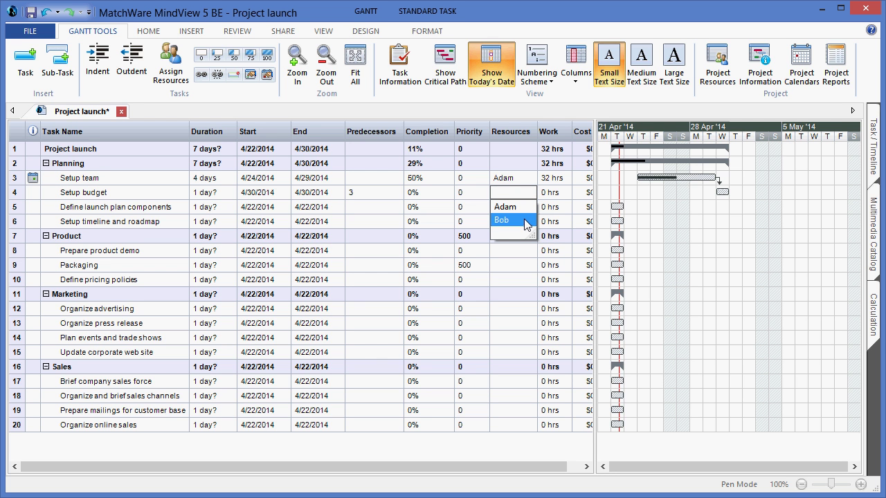
{"action": "left_click", "coordinate": [526, 222]}
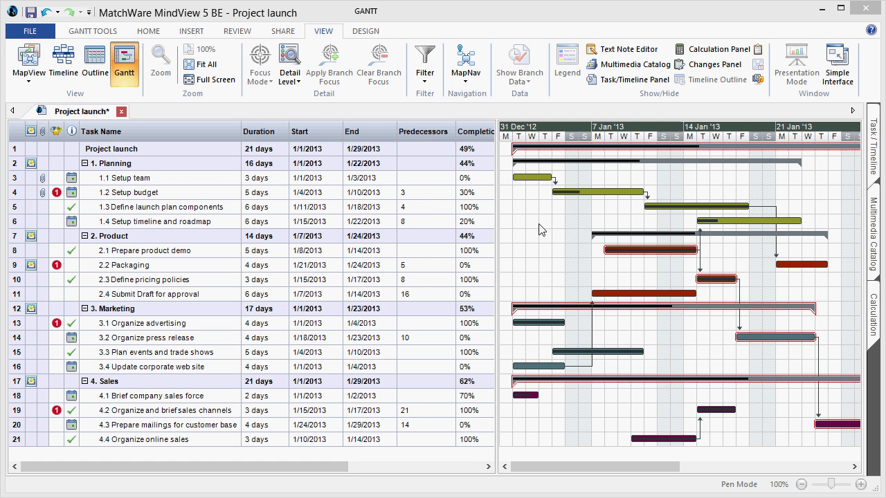
- Show the task names and resources beside the bars in the Gantt chart
{"action": "left_click", "coordinate": [136, 179]}
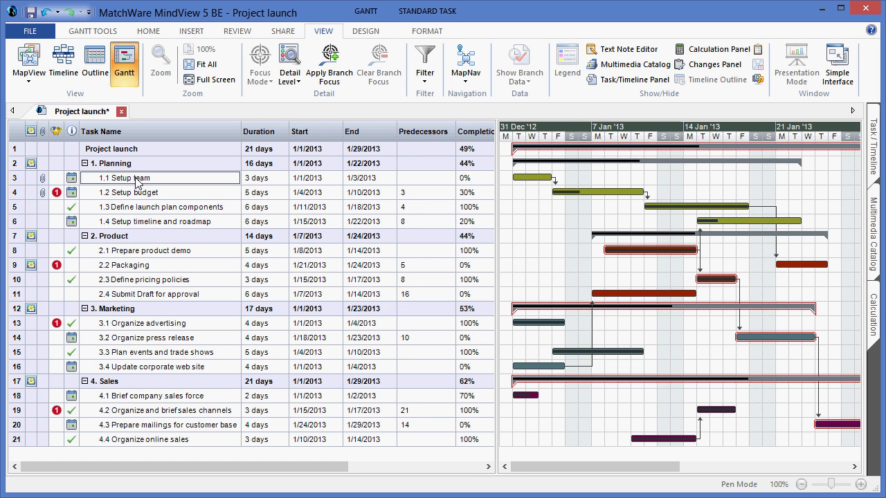
{"action": "left_click", "coordinate": [421, 34]}
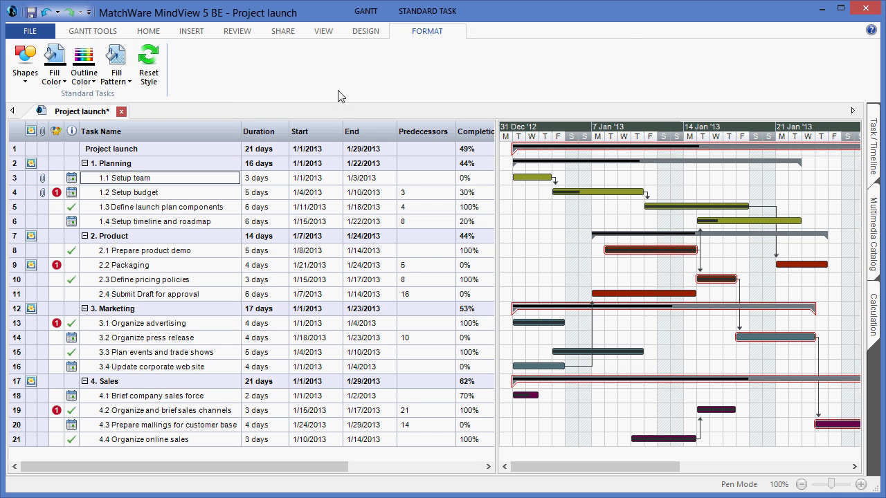
{"action": "left_click", "coordinate": [363, 36]}
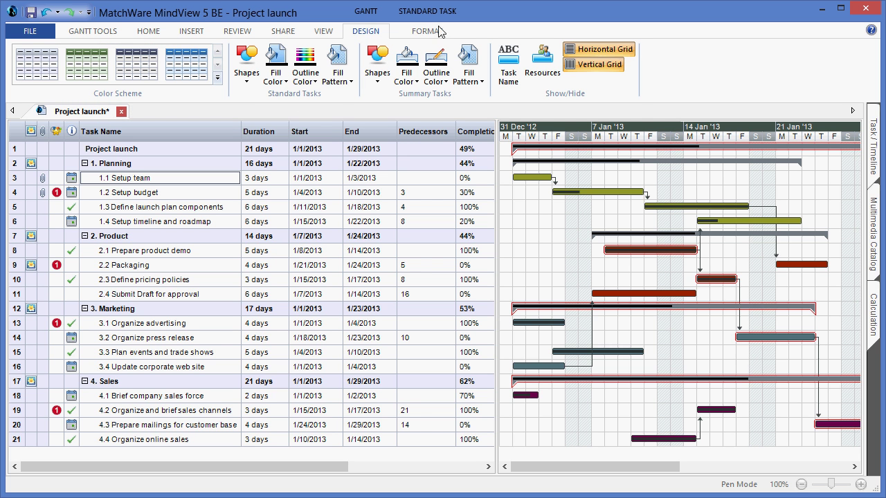
{"action": "left_click", "coordinate": [513, 71]}
{"action": "left_click", "coordinate": [542, 71]}
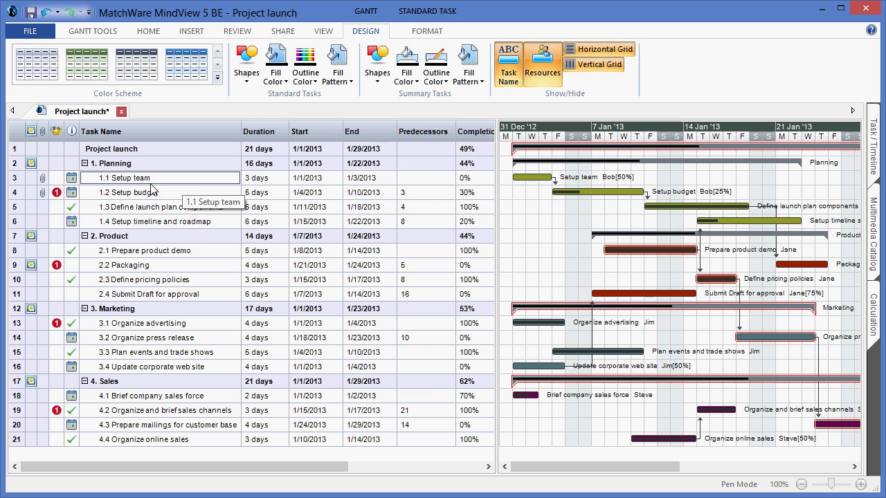
- Open the "Who we need :" text note attached to the Setup team task in the Text Note Editor
{"action": "left_click", "coordinate": [192, 33]}
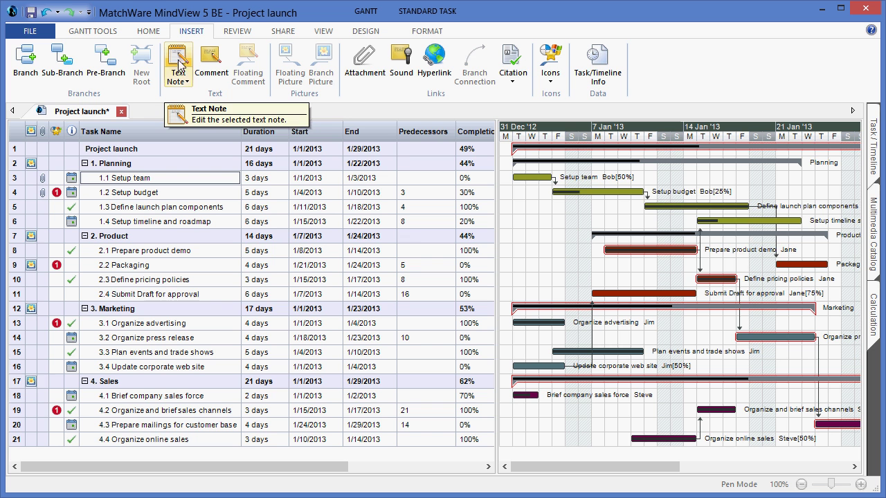
{"action": "mouse_move", "coordinate": [41, 183]}
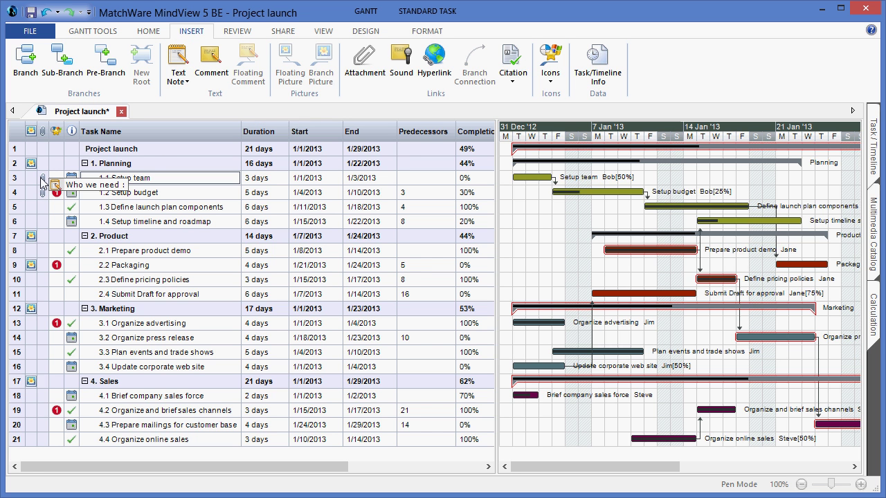
{"action": "left_click", "coordinate": [74, 190]}
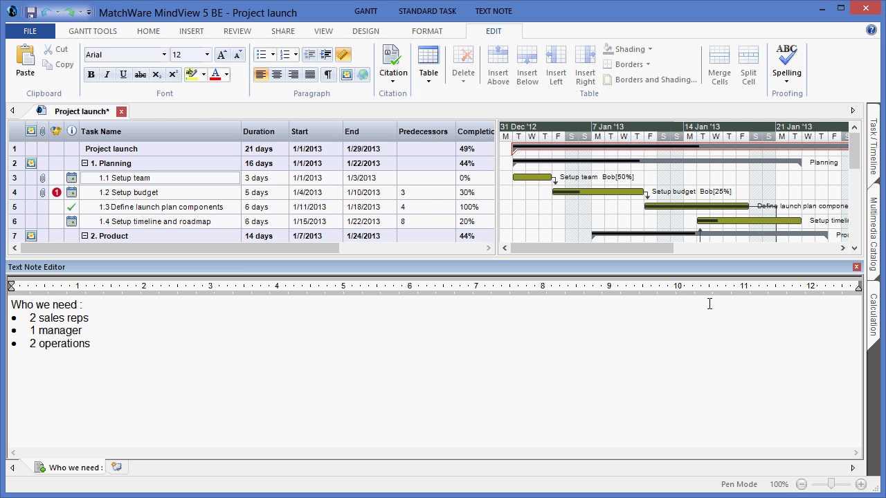
- Close the Text Note Editor and check which file is attached to the Setup budget task
{"action": "left_click", "coordinate": [857, 267]}
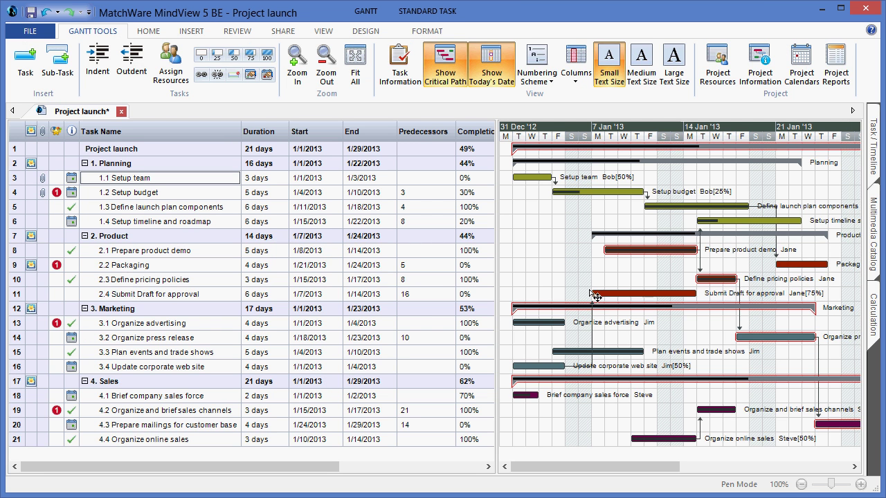
{"action": "left_click", "coordinate": [145, 197]}
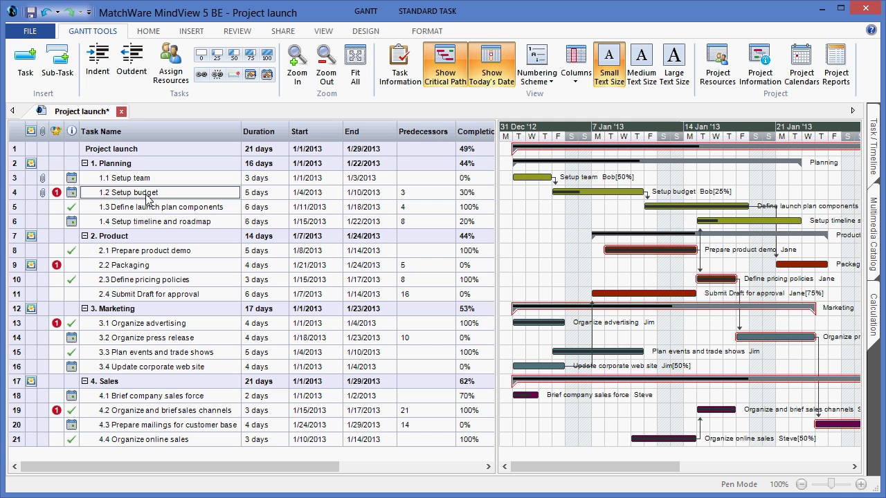
{"action": "left_click", "coordinate": [190, 32]}
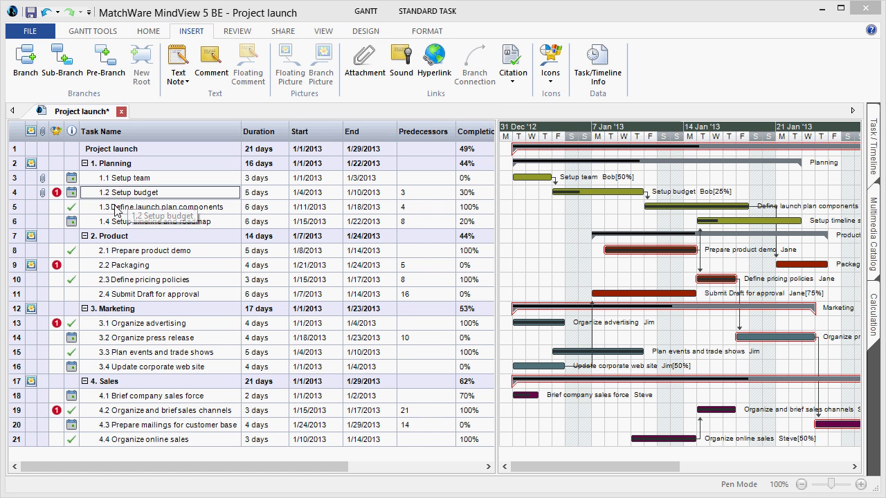
{"action": "mouse_move", "coordinate": [43, 193]}
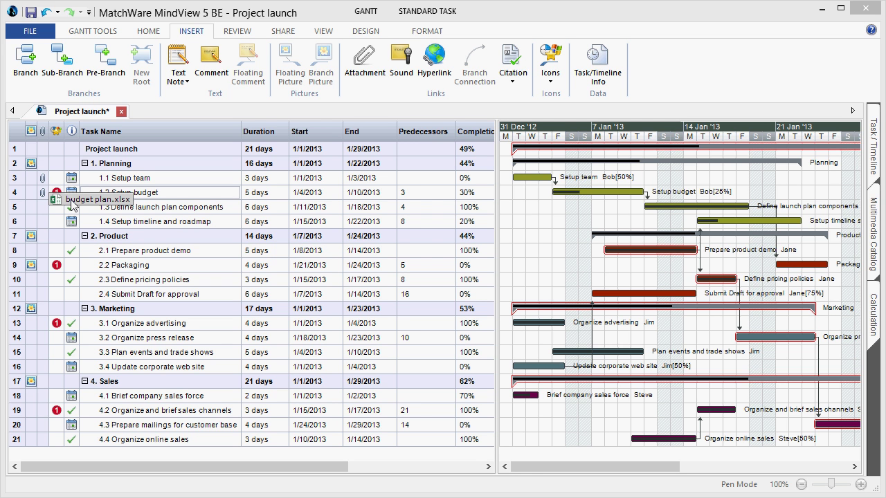
- Add the priority 2 icon to the Prepare product demo task
{"action": "left_click", "coordinate": [157, 208]}
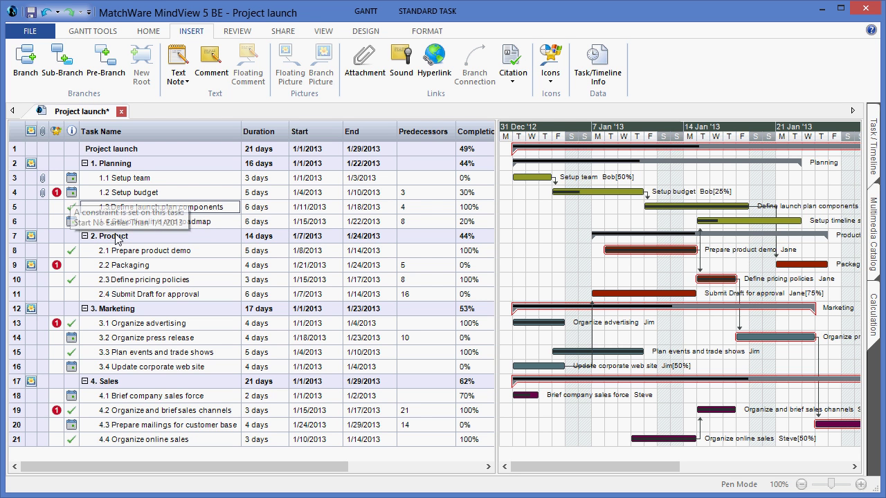
{"action": "left_click", "coordinate": [143, 255]}
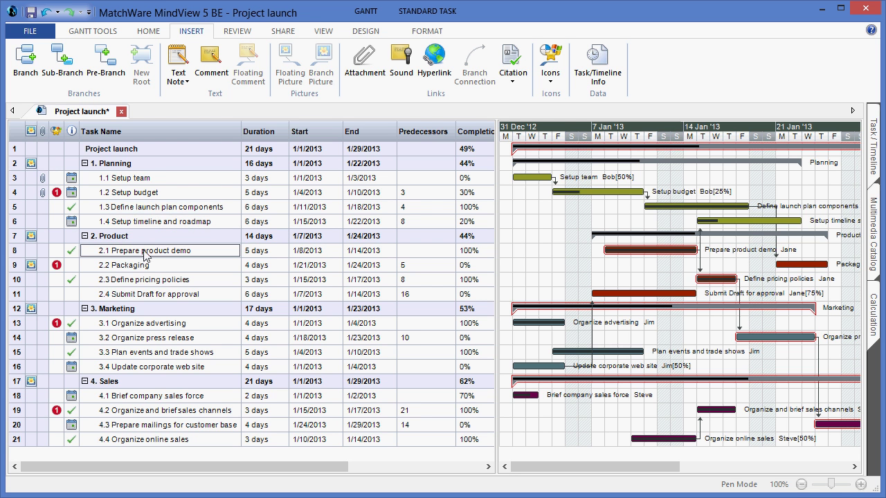
{"action": "left_click", "coordinate": [550, 72]}
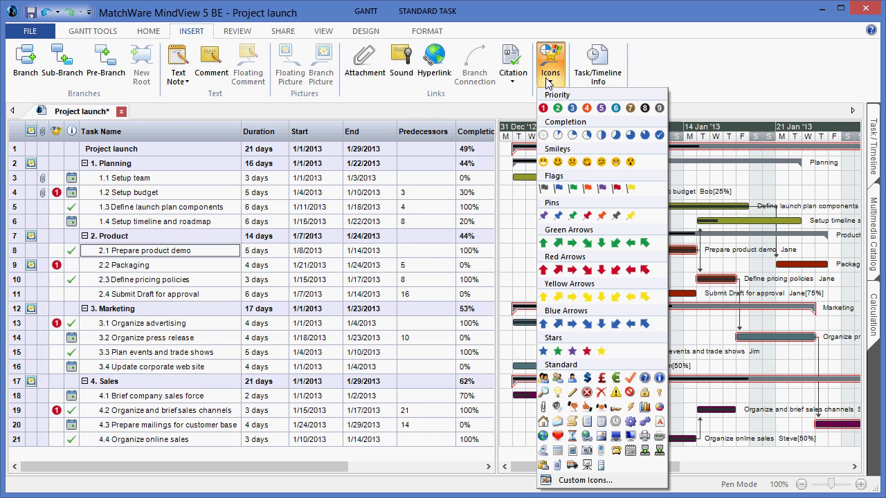
{"action": "left_click", "coordinate": [559, 111]}
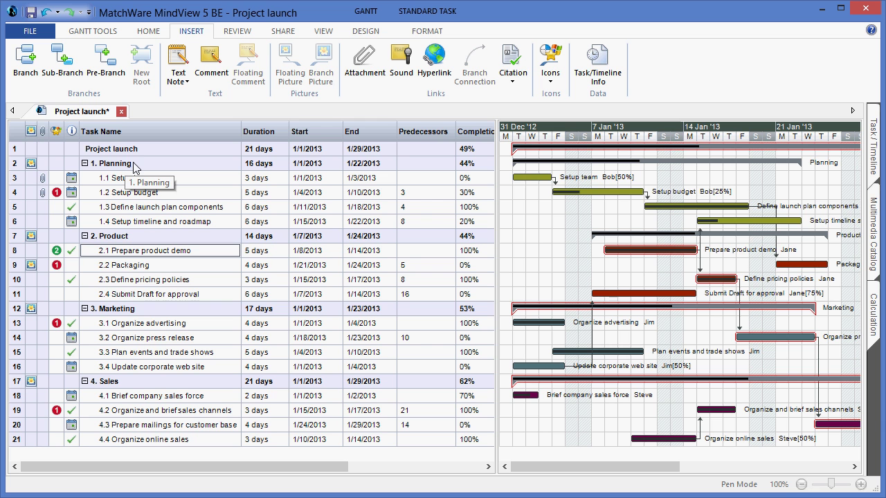
- Review the export formats and then the import formats offered for the project document
{"action": "mouse_move", "coordinate": [31, 169]}
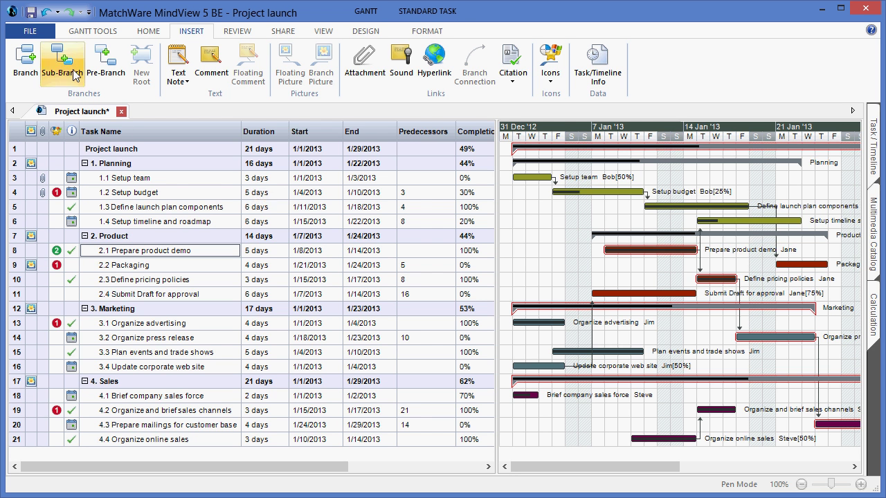
{"action": "left_click", "coordinate": [30, 31]}
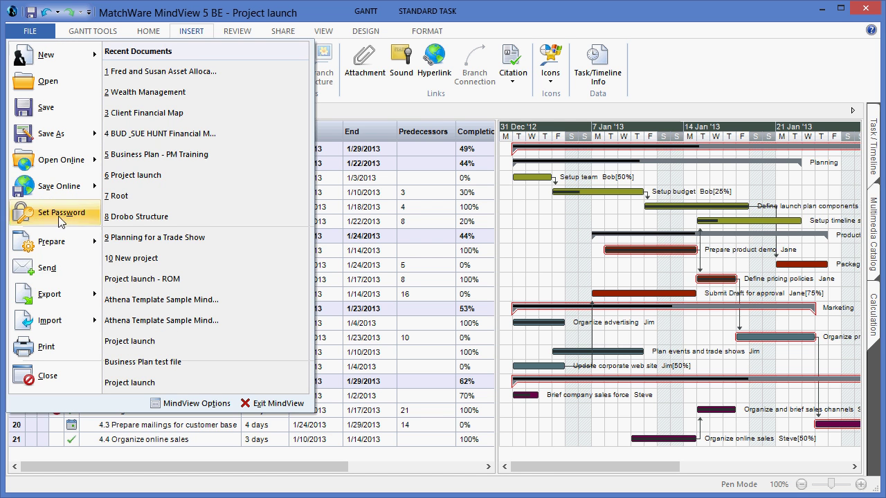
{"action": "mouse_move", "coordinate": [62, 302]}
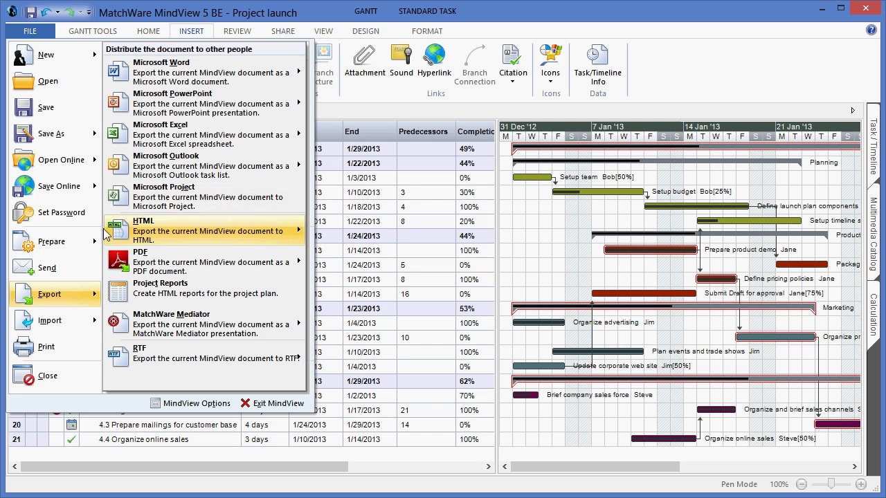
{"action": "mouse_move", "coordinate": [77, 328]}
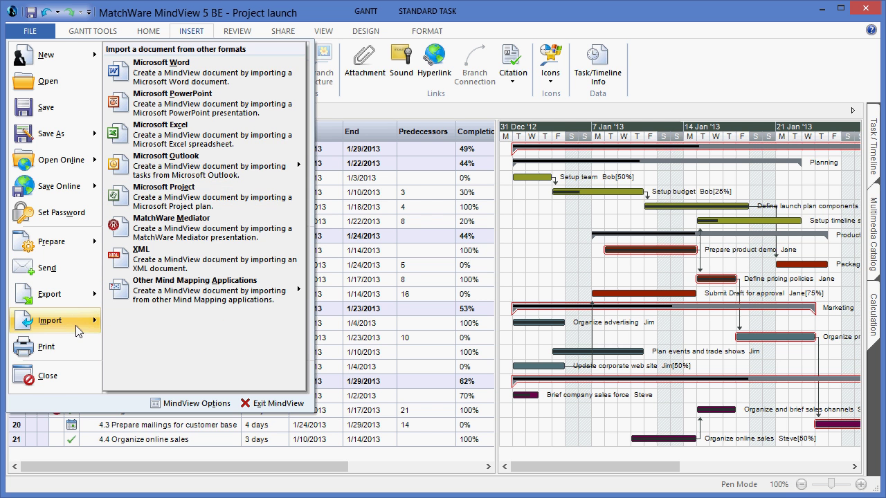